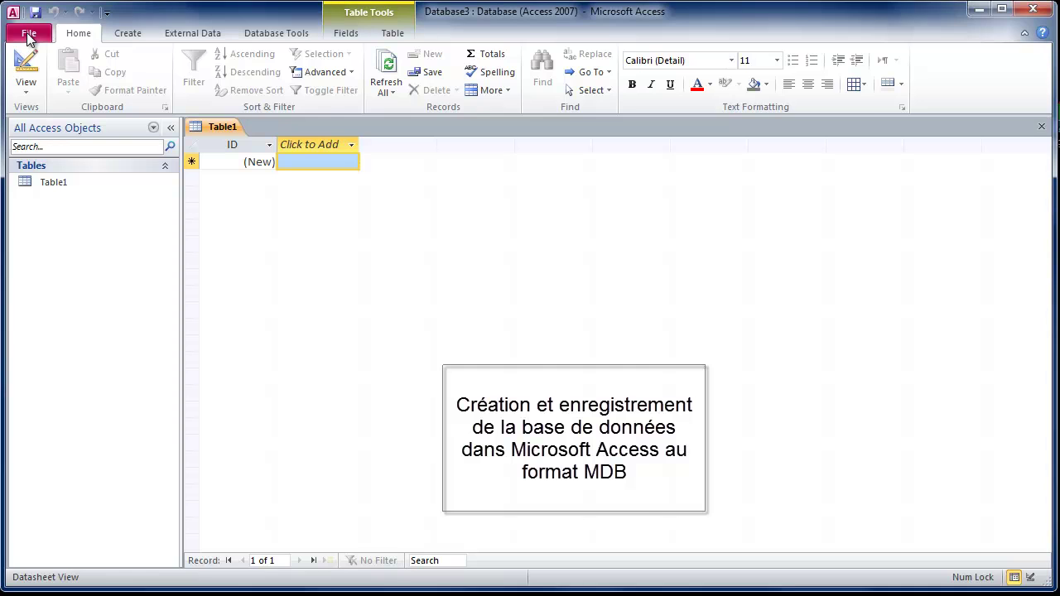
Save the database in Access 2002-2003 format on the Desktop as Test_EDG.mdb, closing all open objects
click(29, 34)
click(71, 397)
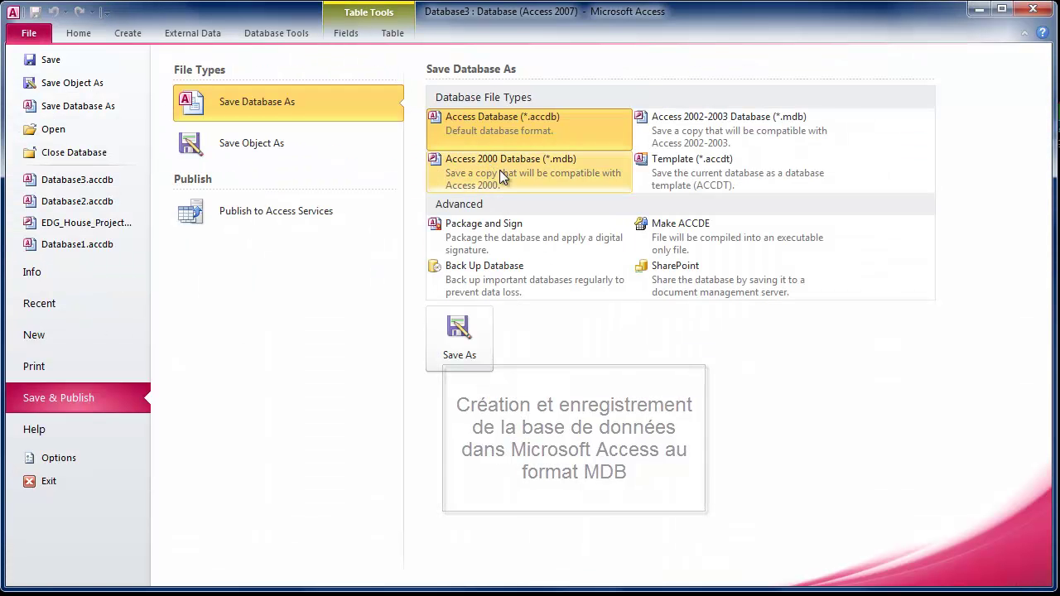
double_click(656, 124)
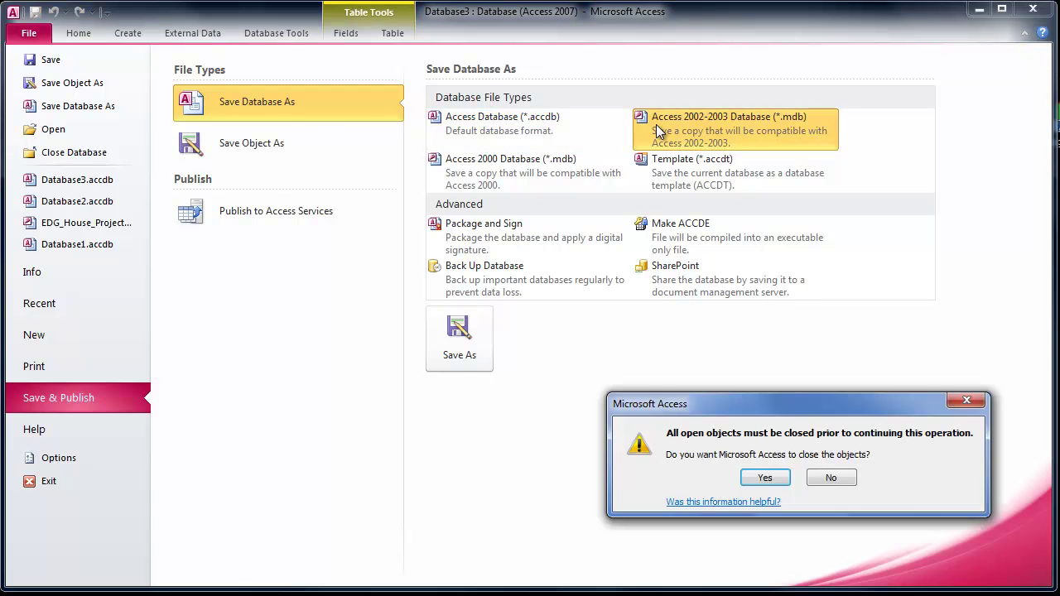
click(762, 479)
click(100, 151)
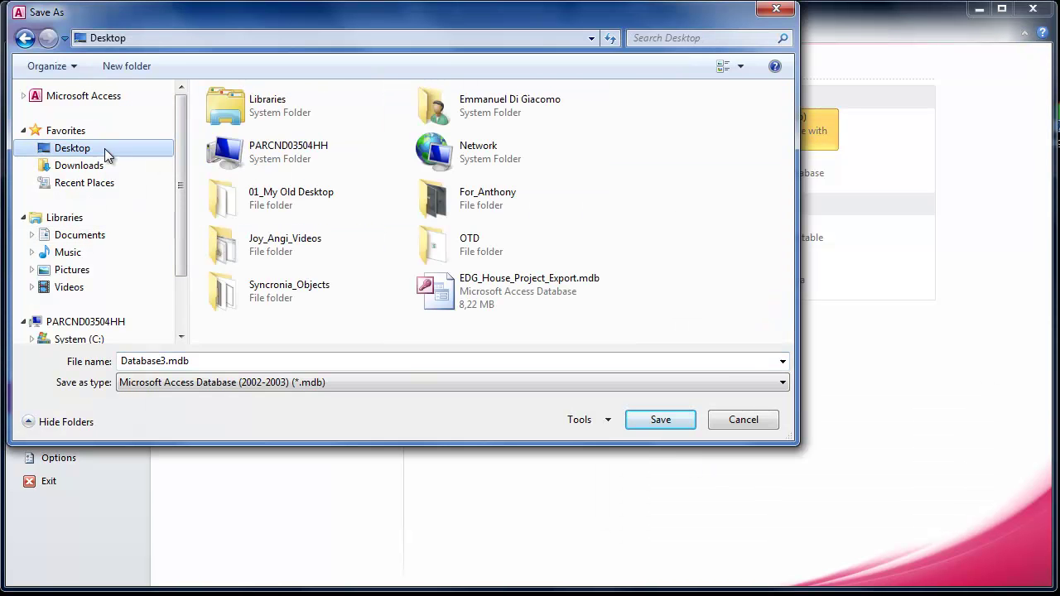
click(159, 362)
double_click(159, 362)
text(Test_EDG)
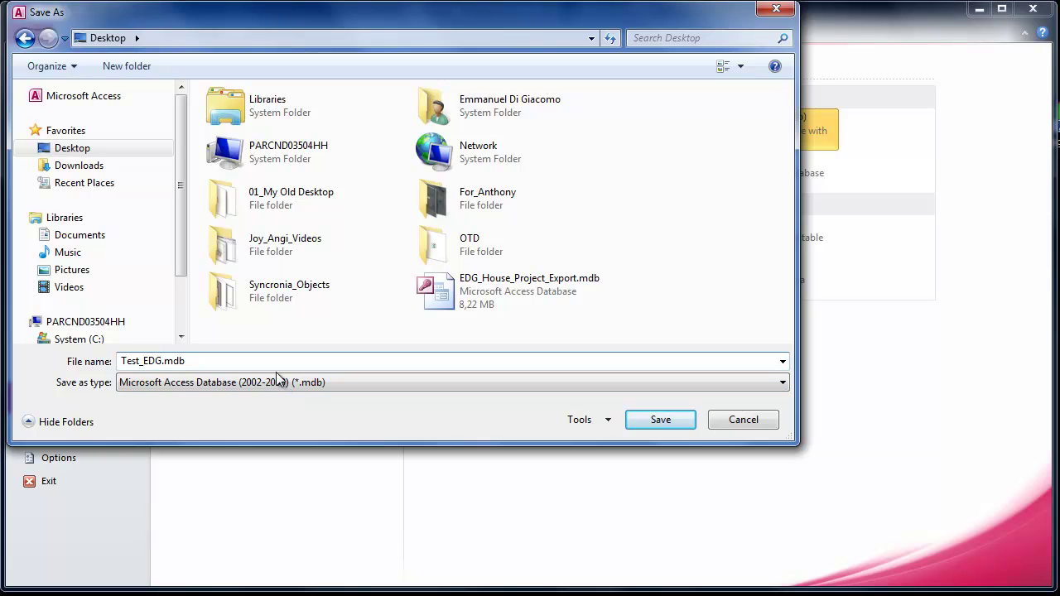
click(648, 421)
Switch to the Revit house project and inspect its Level 1 floor plan and the building's 3D view
click(450, 130)
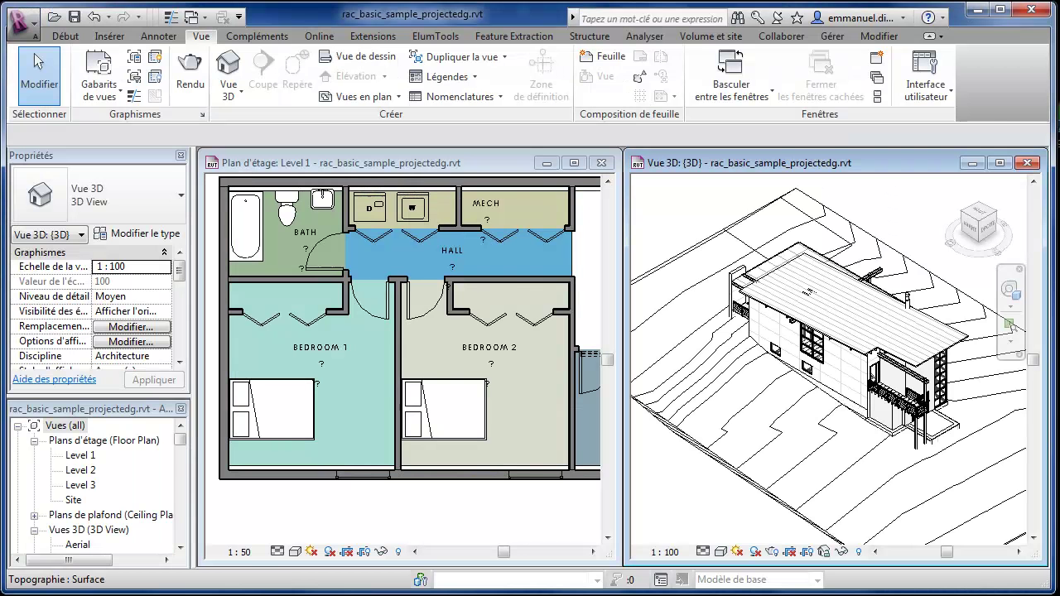
click(257, 36)
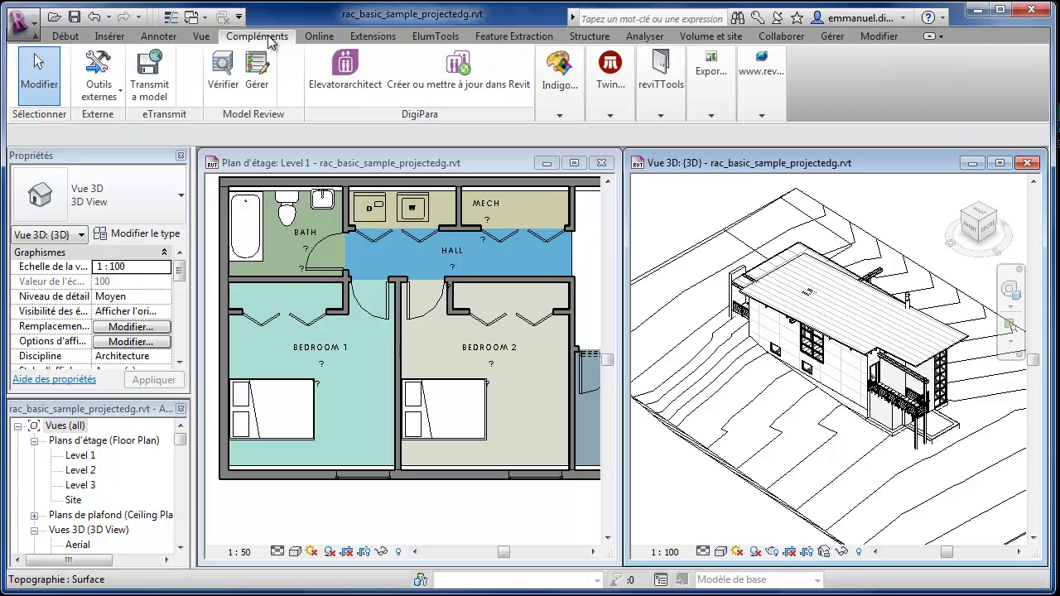
click(346, 350)
scroll(346, 350, up, 2)
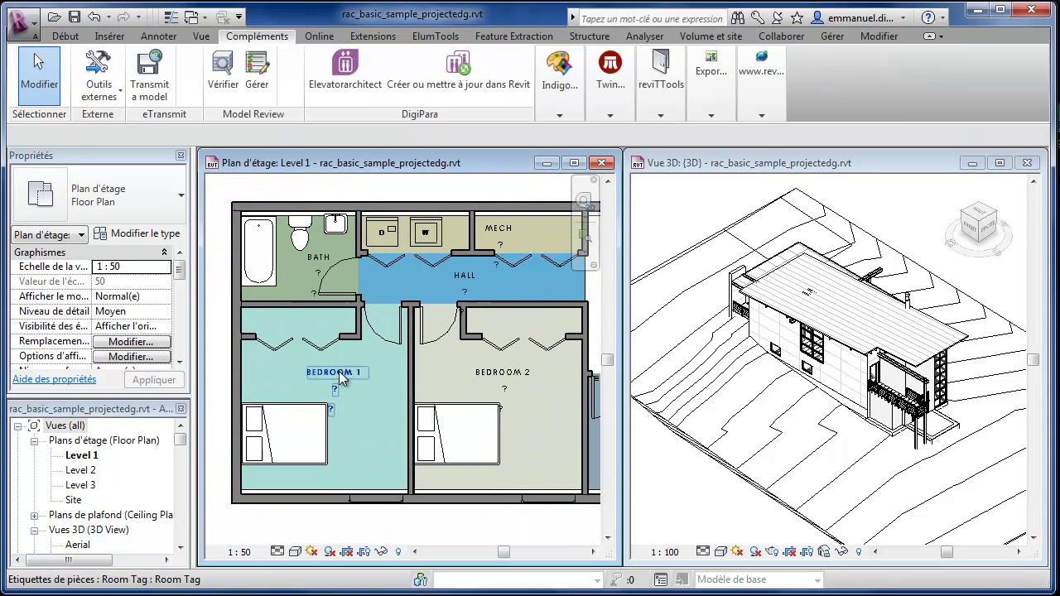
click(951, 348)
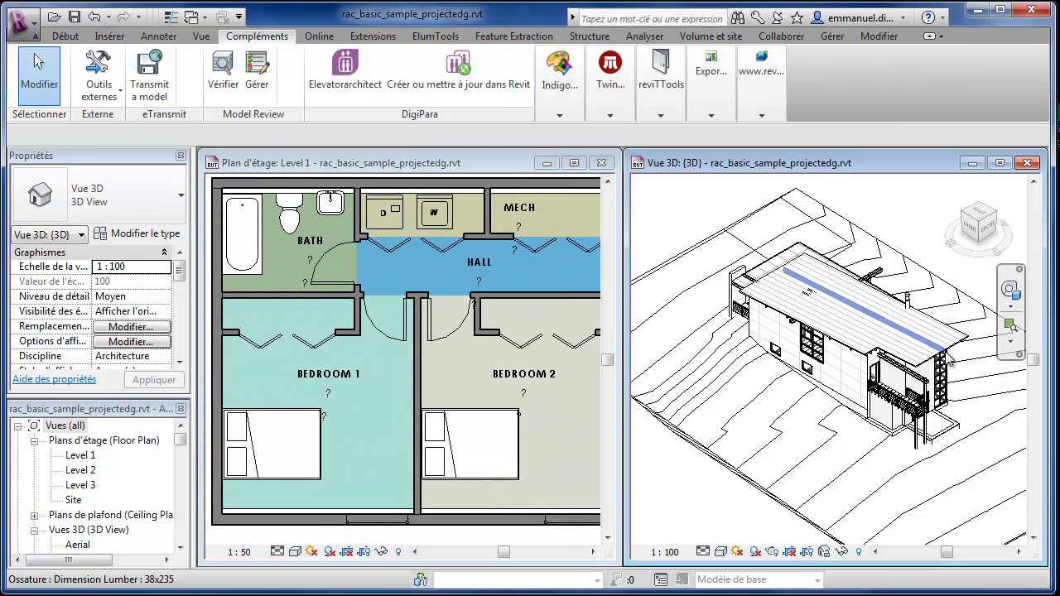
click(963, 349)
shift+middle_drag(963, 350, 845, 390)
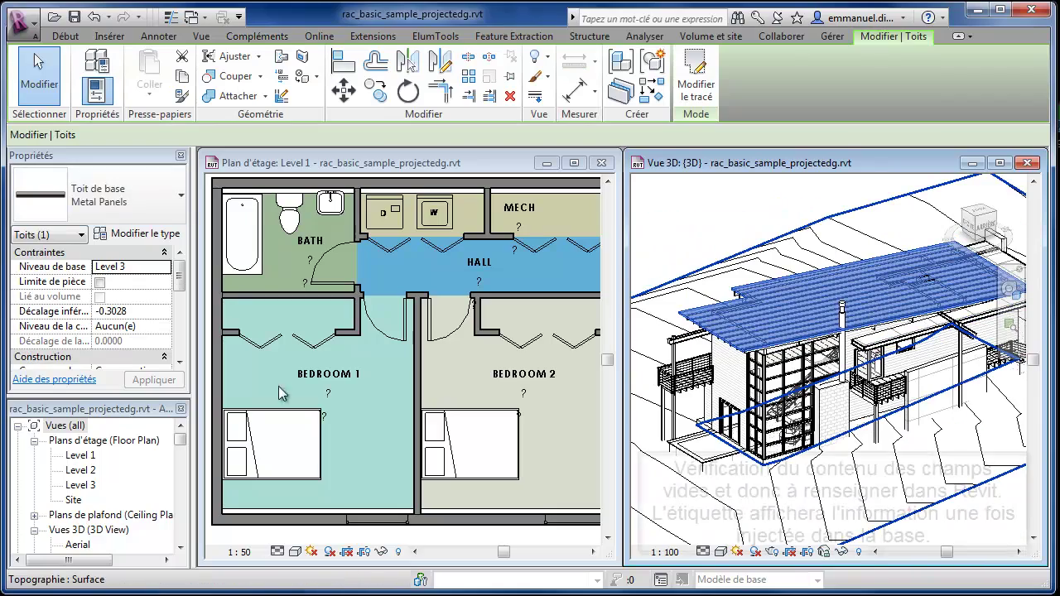
Select the Bedroom 1 room and the Bedroom 2 room in turn to examine their properties and tags
click(356, 446)
click(356, 445)
mouse_move(179, 277)
mouse_down()
mouse_move(182, 340)
mouse_move(181, 278)
mouse_up()
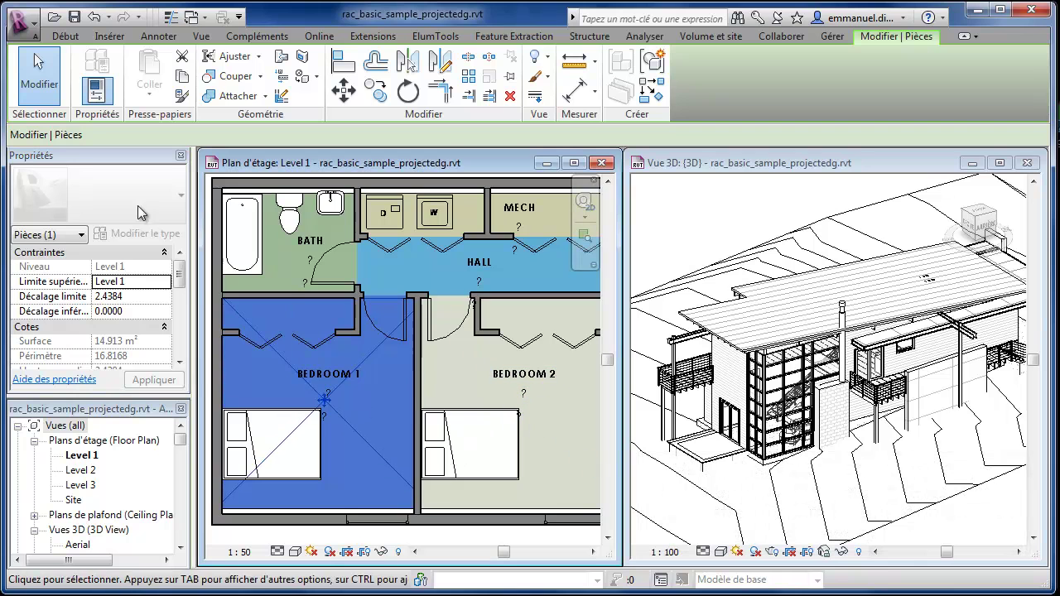
click(531, 412)
scroll(532, 413, up, 2)
scroll(526, 414, up, 1)
scroll(523, 418, down, 4)
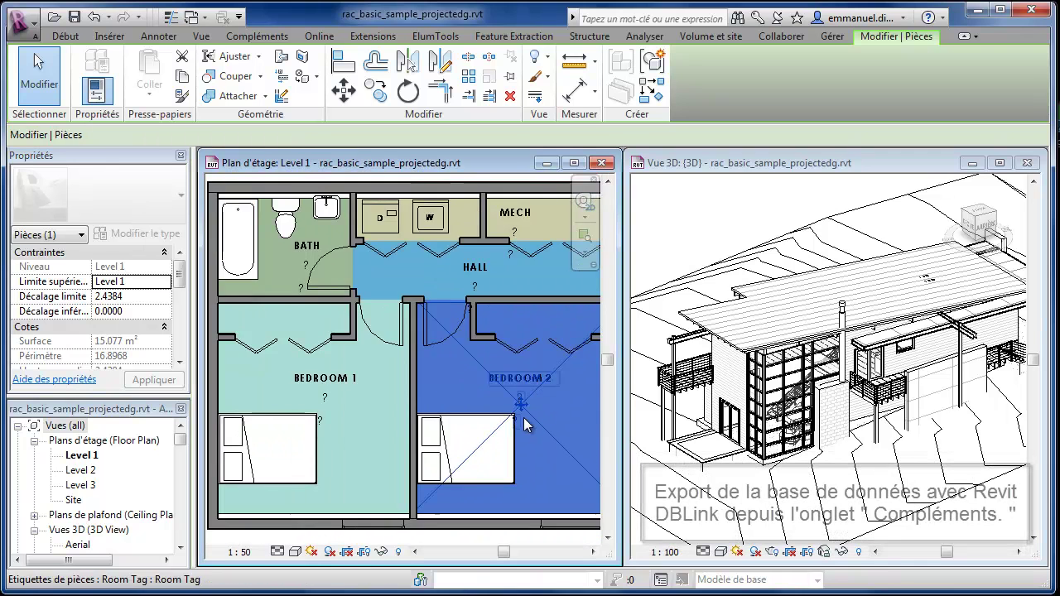
Start Revit DB Link from the external tools and begin exporting the project to a database
click(257, 36)
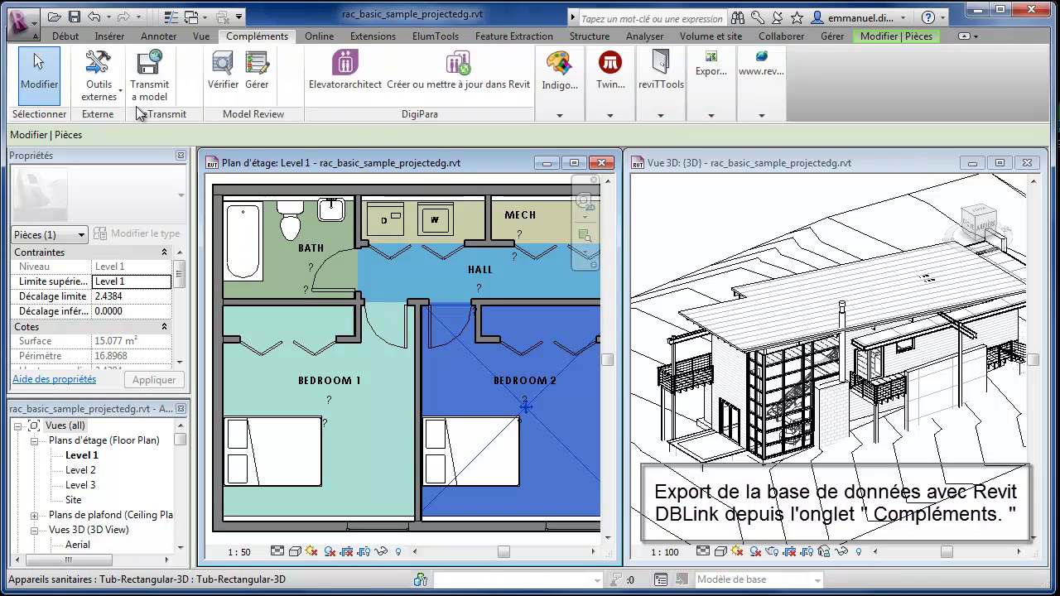
click(120, 100)
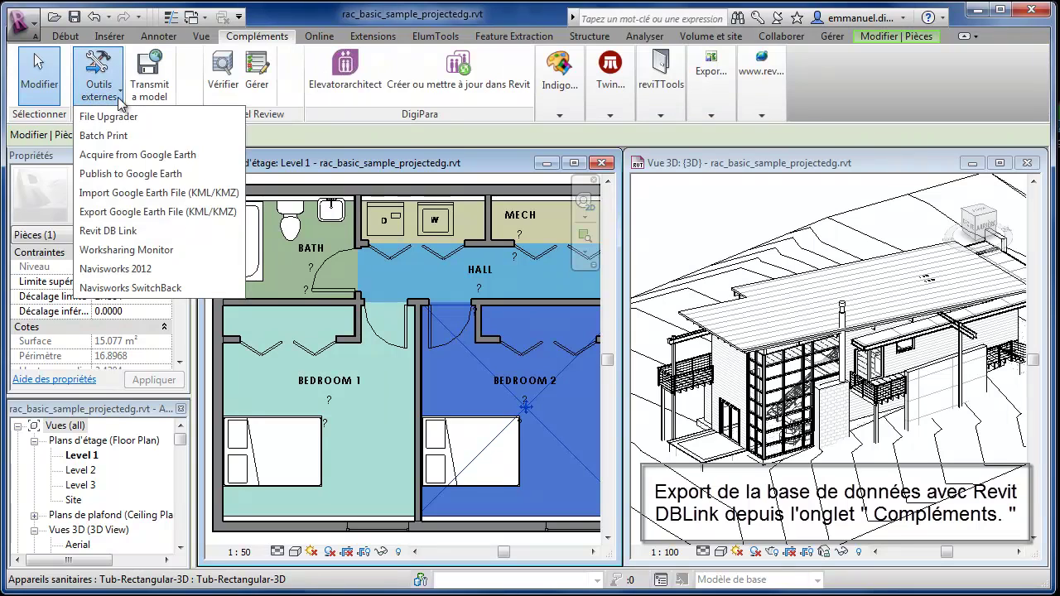
click(157, 231)
click(484, 374)
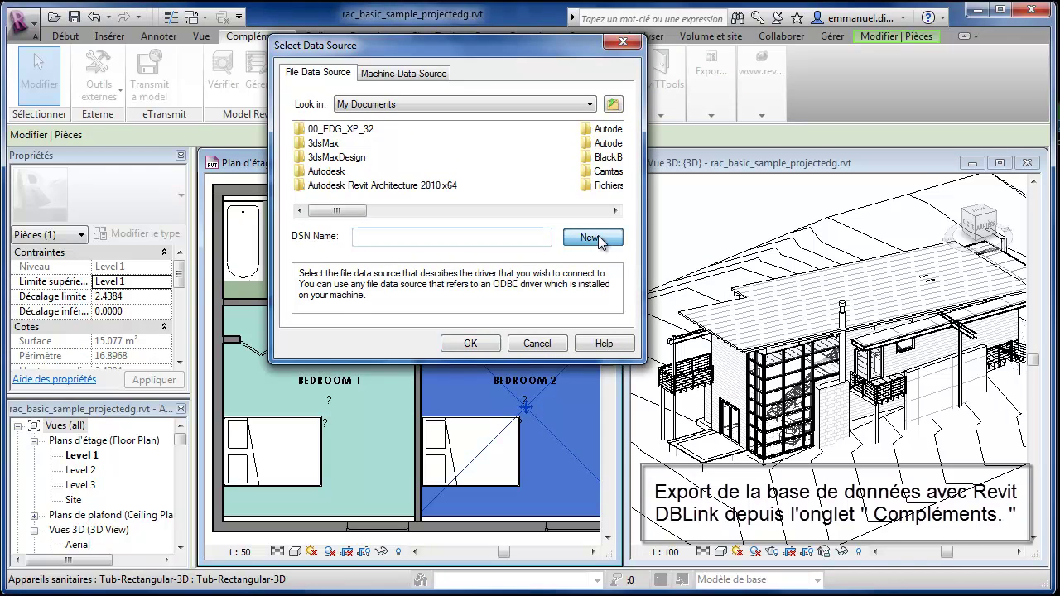
Create a new file data source named EDG_Test with the Microsoft Access Driver (*.mdb, *.accdb)
click(591, 238)
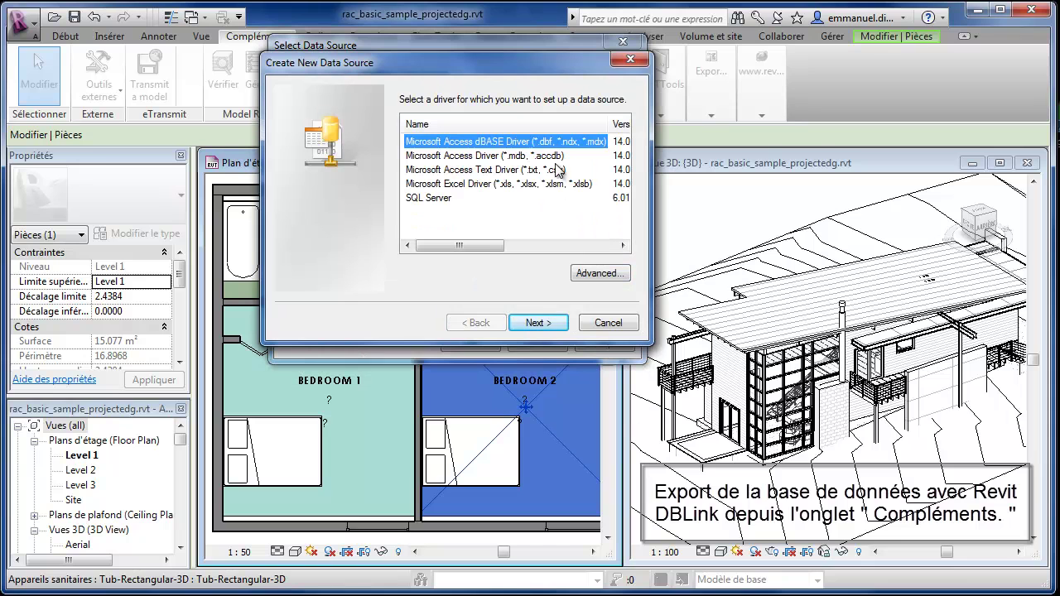
click(474, 157)
click(538, 323)
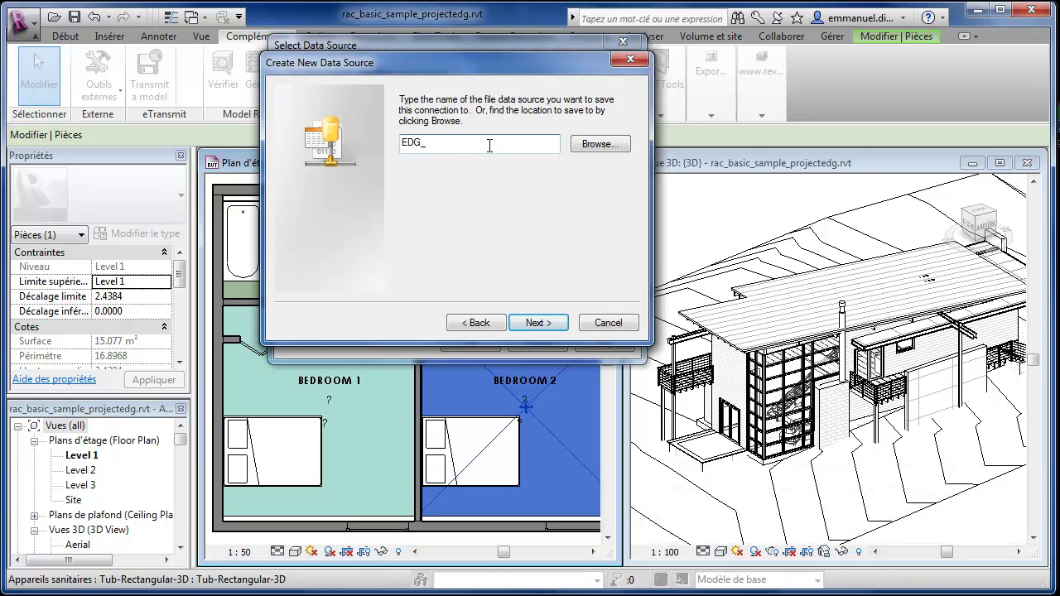
click(549, 325)
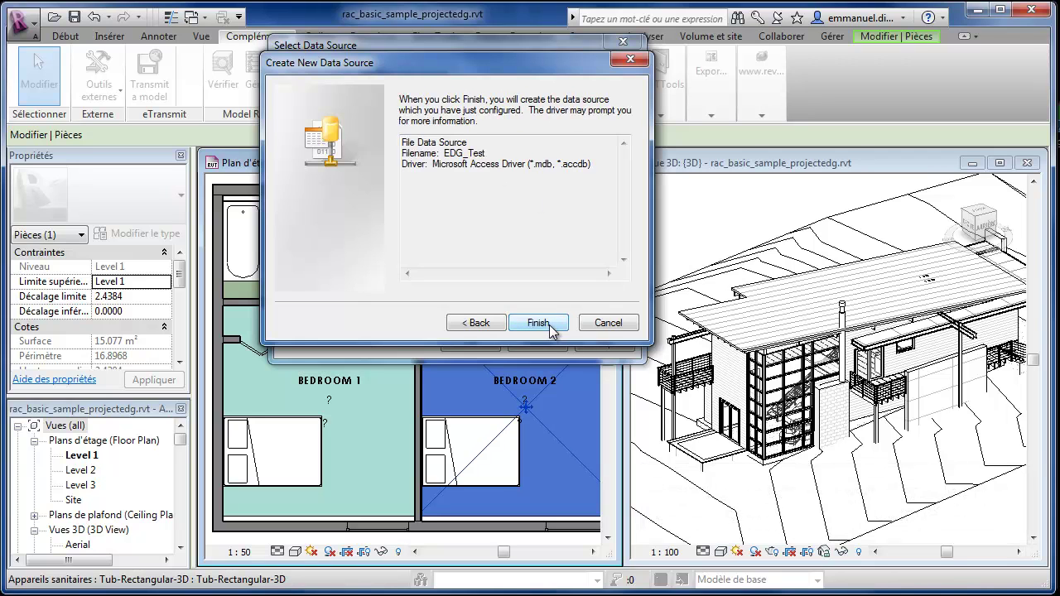
click(538, 323)
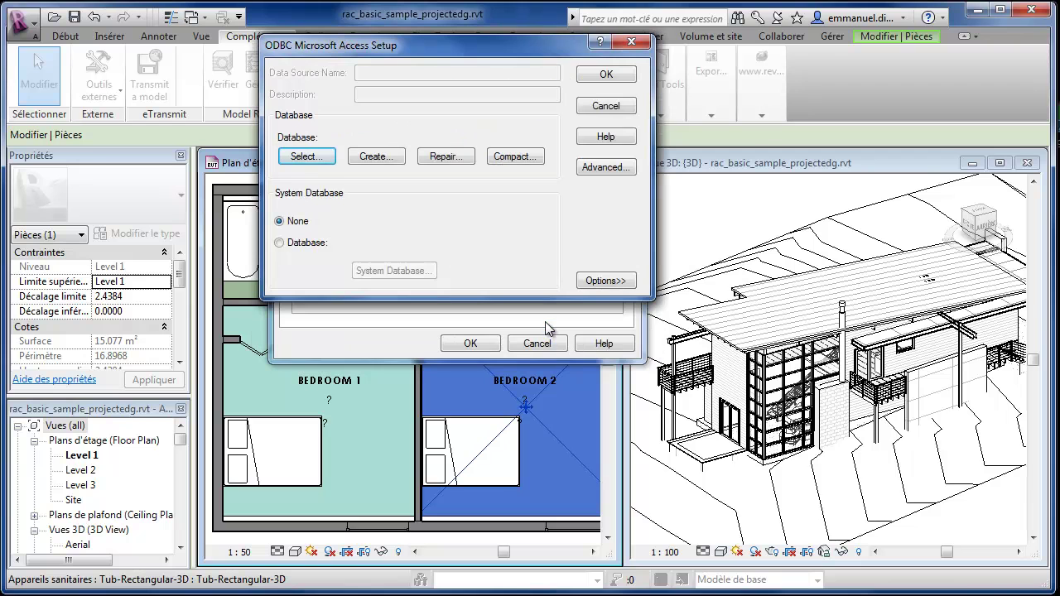
Link the data source to Test_EDG.mdb on the Desktop and confirm it for the project export
click(606, 76)
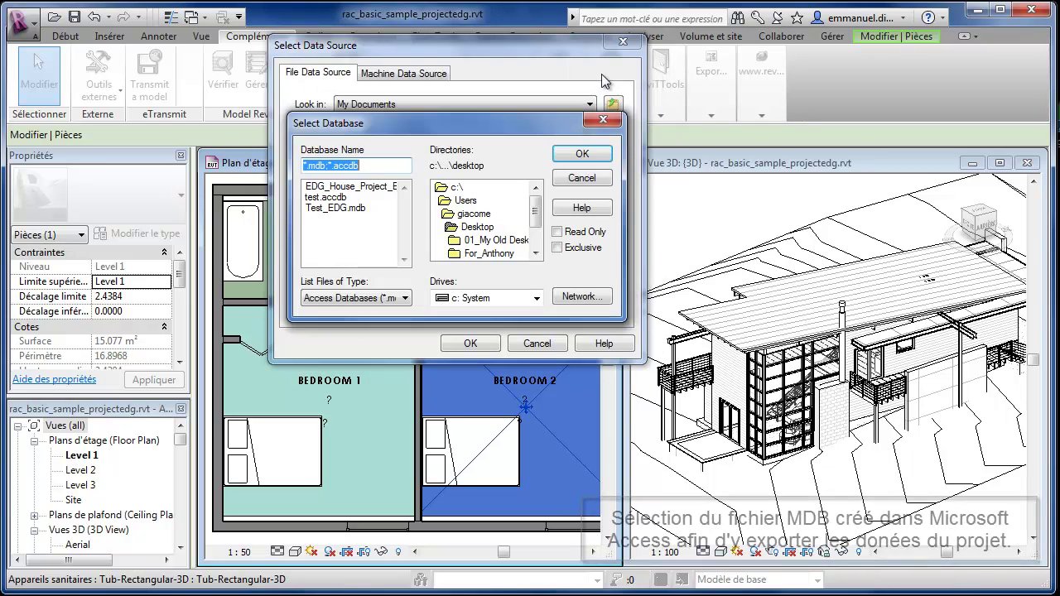
click(338, 212)
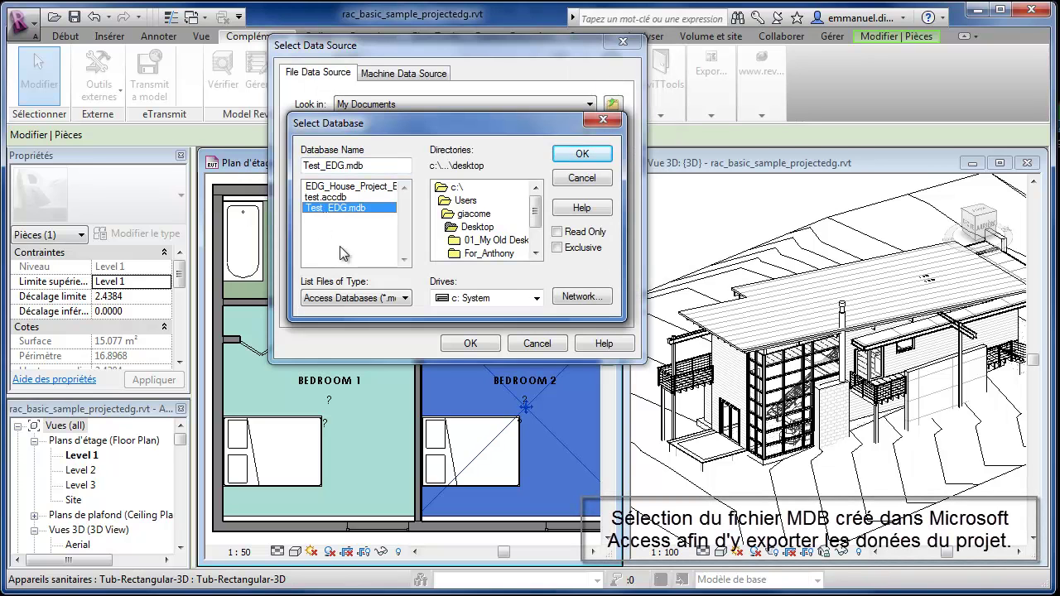
click(583, 154)
click(470, 343)
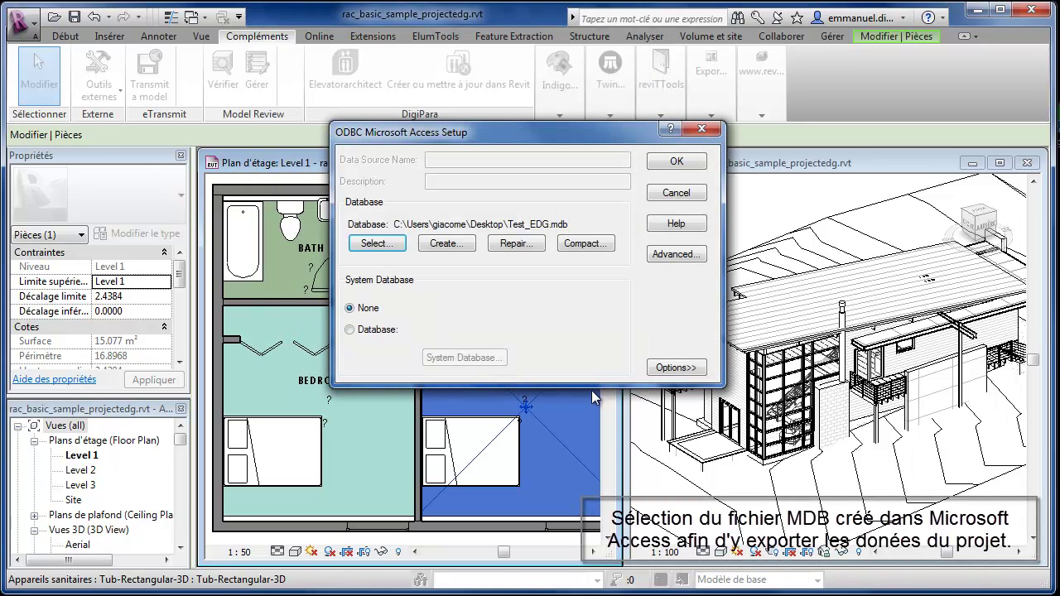
click(686, 161)
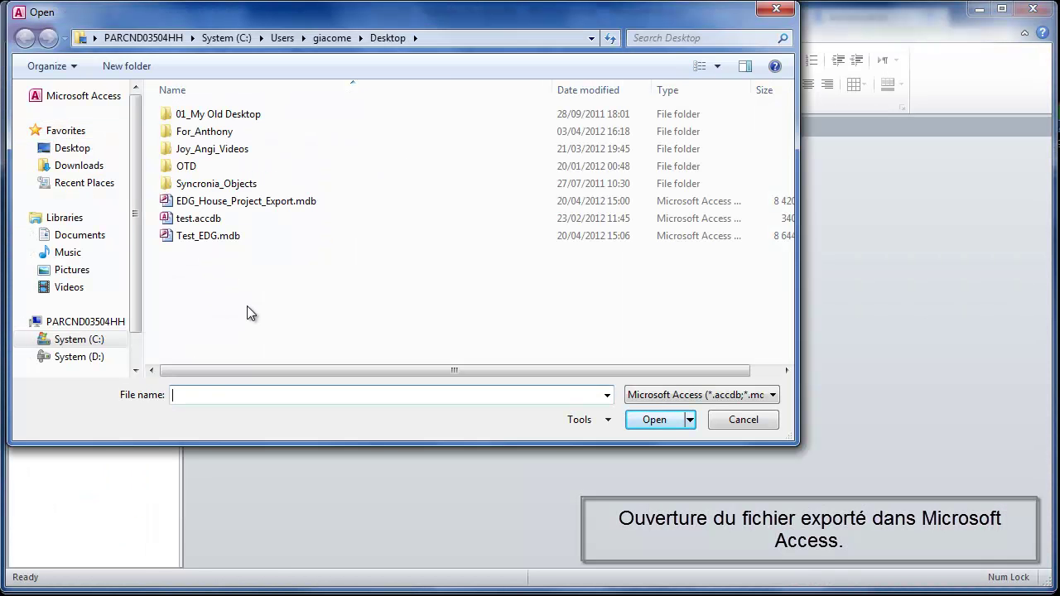
Switch to Access, open Test_EDG.mdb from the Desktop and open its Rooms table
click(166, 238)
click(665, 423)
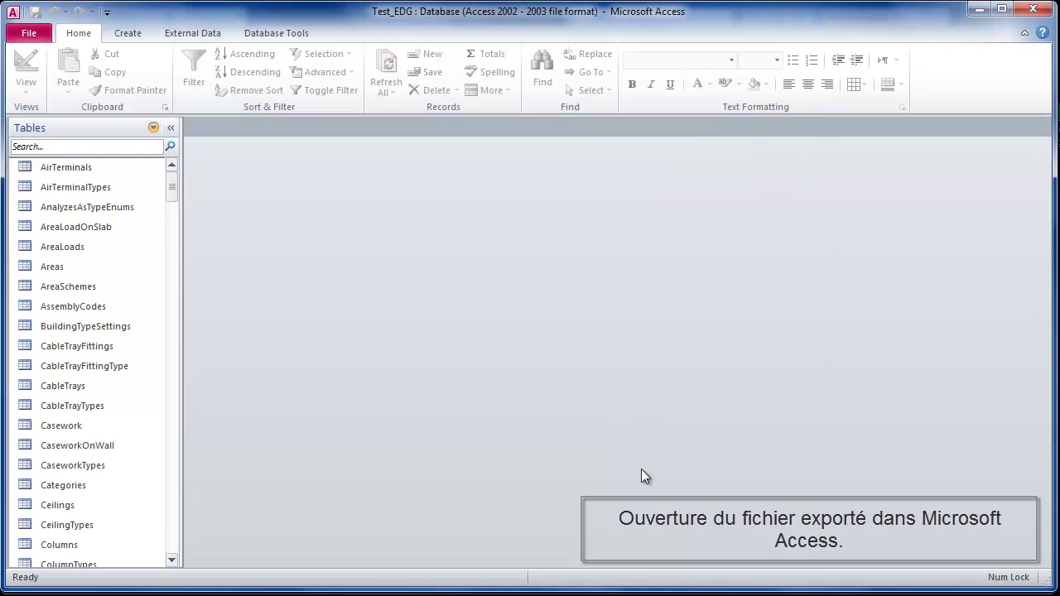
drag(172, 194, 173, 464)
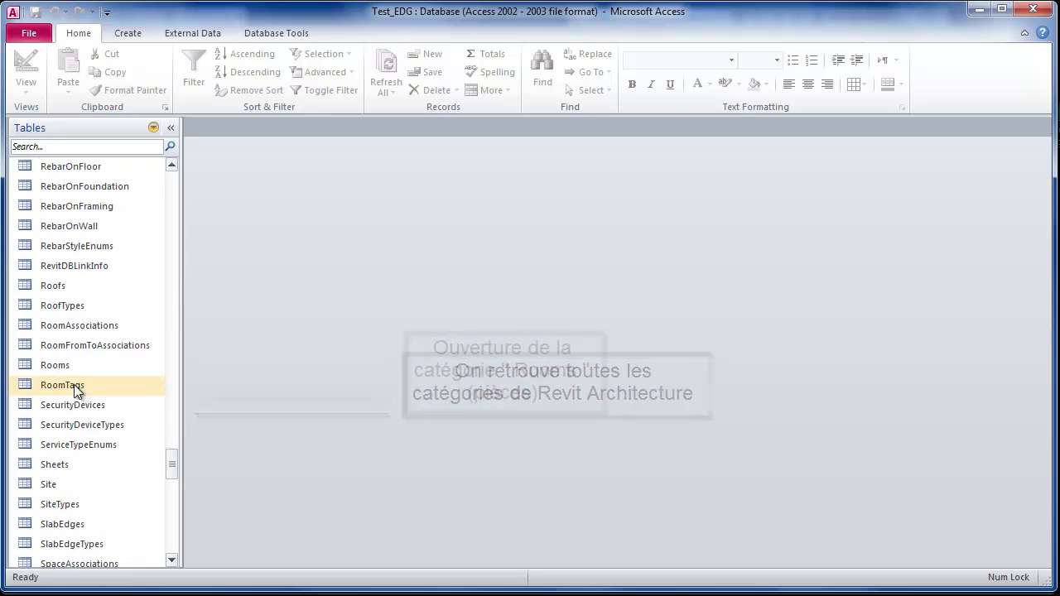
click(58, 367)
double_click(57, 367)
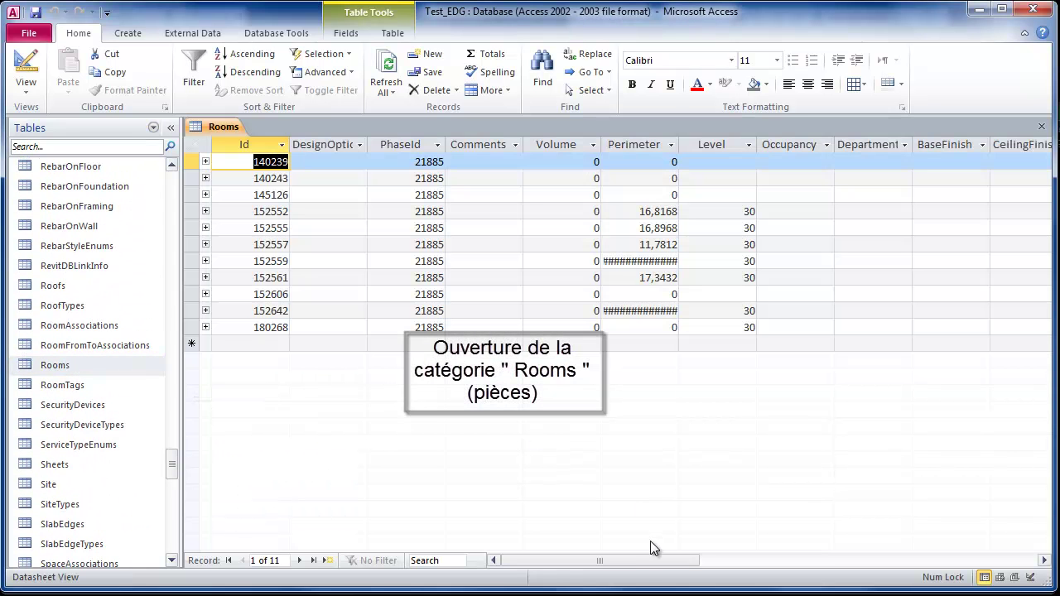
Rename rooms number 5 and 6 as CHAMBRE 1 and CHAMBRE 2 in the Rooms table's Name column
drag(595, 563, 811, 564)
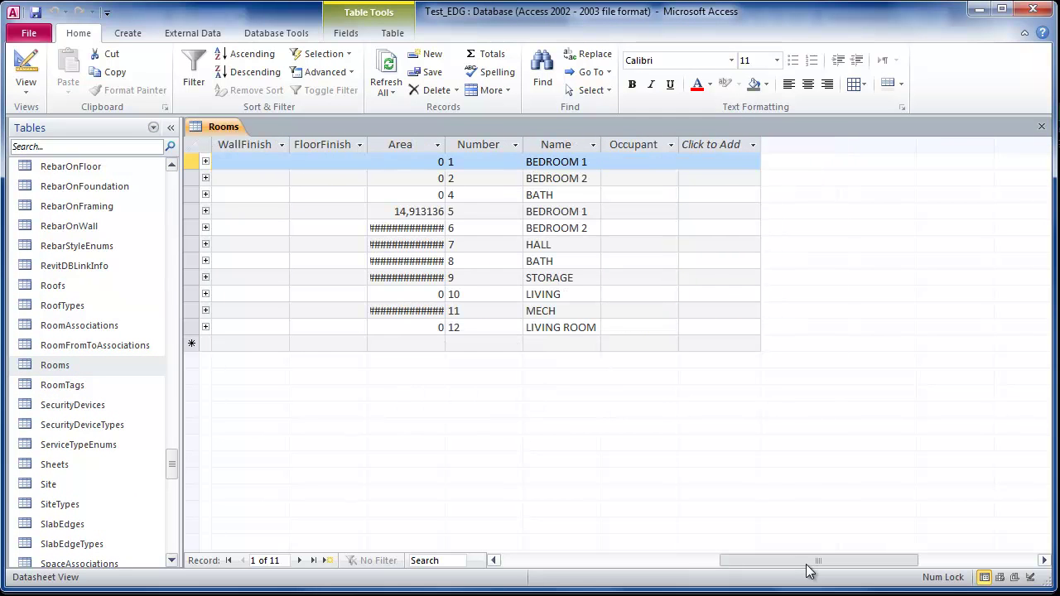
double_click(594, 213)
text(CH)
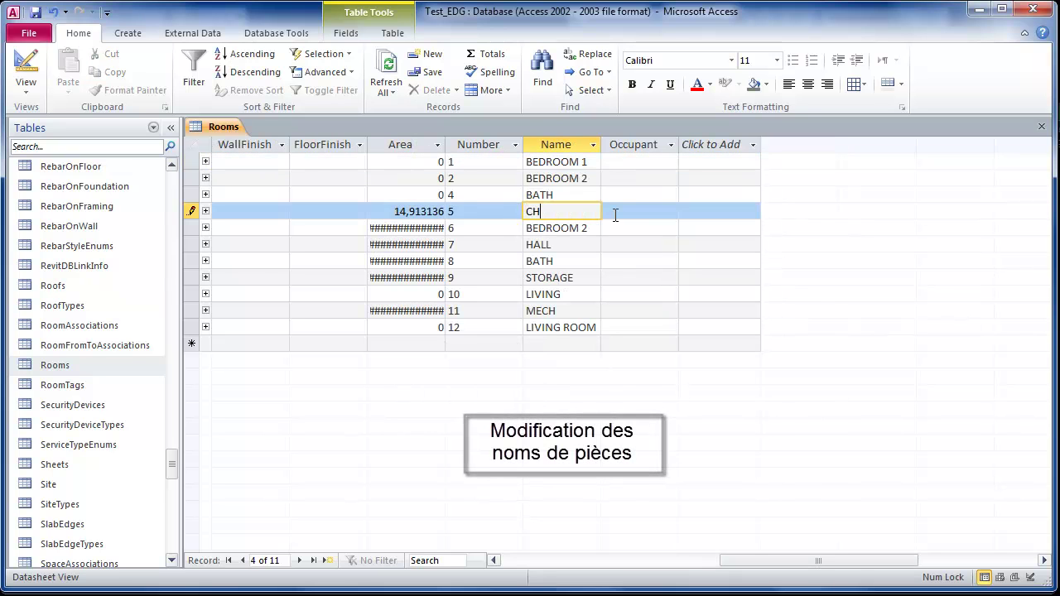
text(AMBRE 1)
double_click(555, 228)
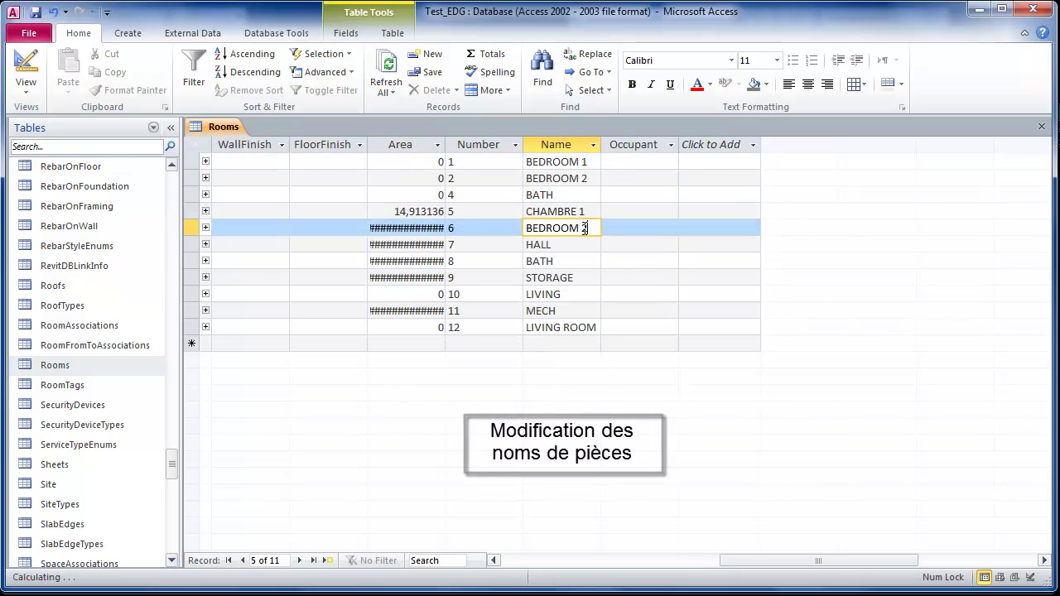
text(CHAMBRE)
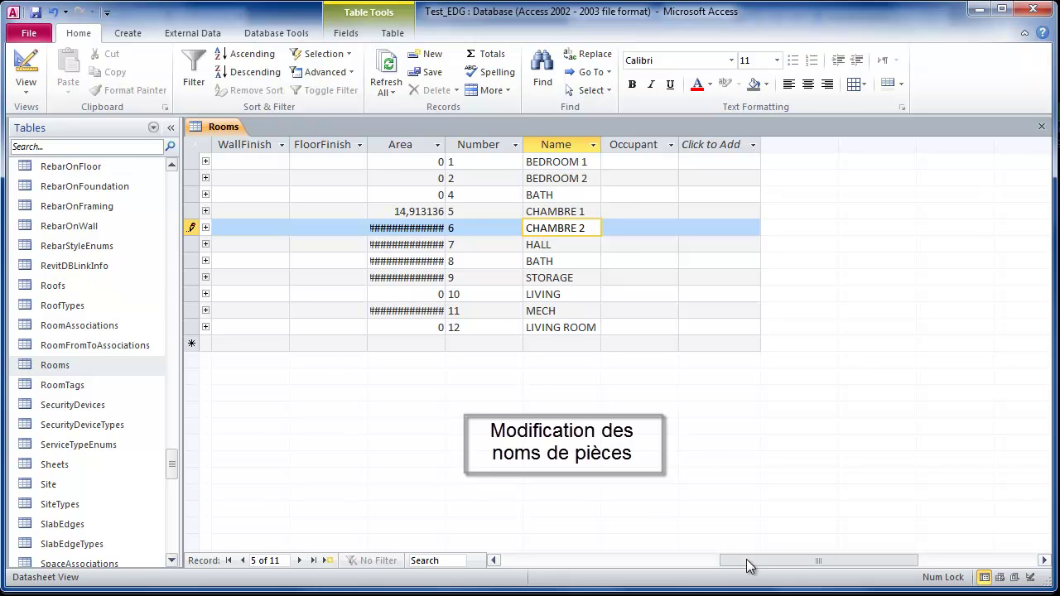
Change the name of room number 9 to STOCKAGE
drag(750, 564, 732, 563)
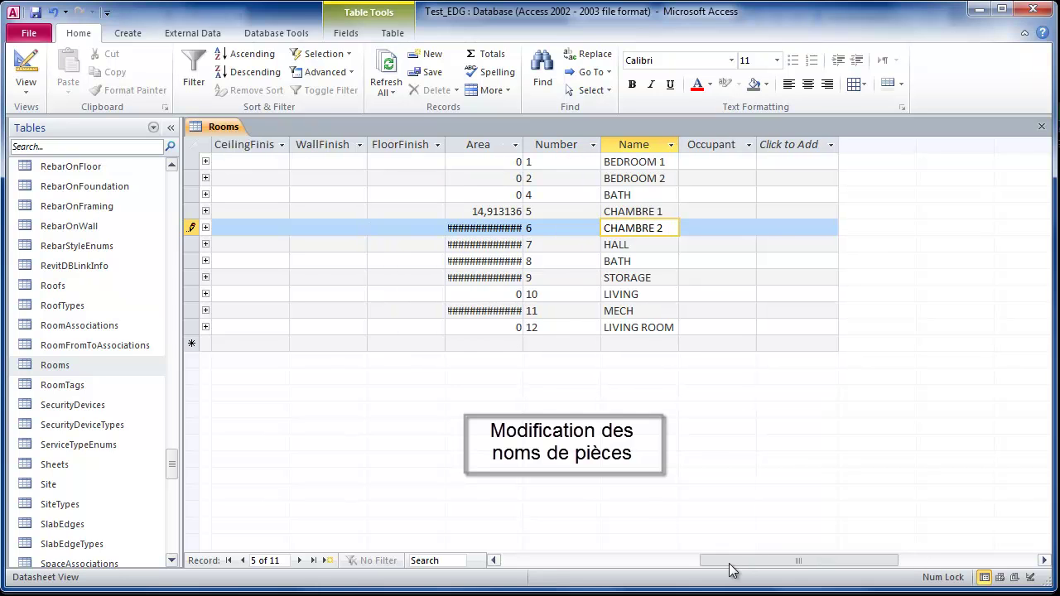
drag(660, 279, 626, 277)
text(CKAGE)
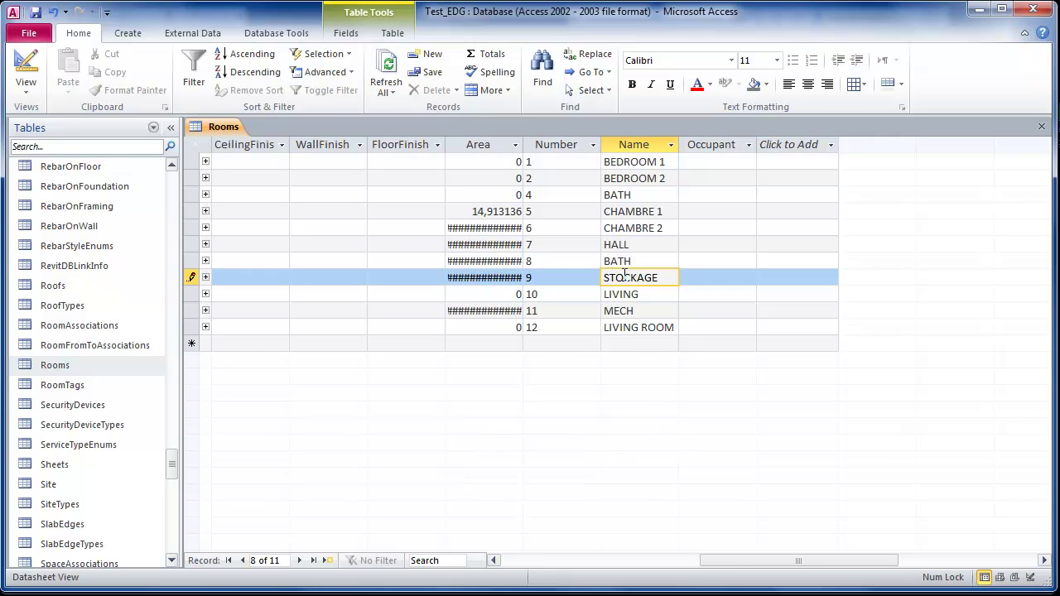
Fill in the Comments of the first three room records with Test 1, Test MDB and a person's first name
drag(736, 561, 538, 561)
click(504, 163)
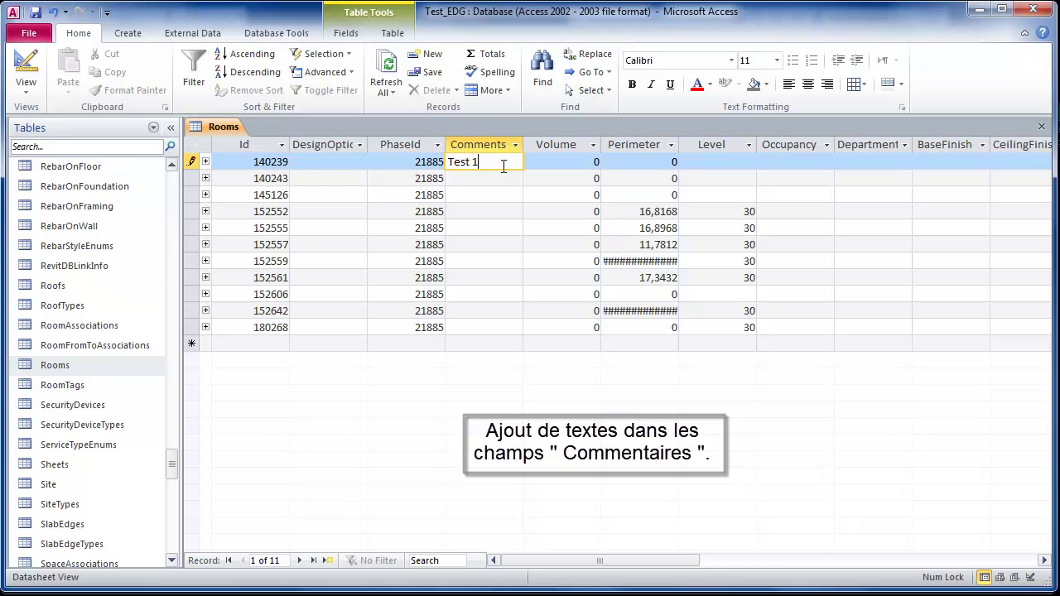
key(Tab)
click(503, 178)
text(TEst)
key(BackSpace)
key(BackSpace)
key(BackSpace)
text(est MDB)
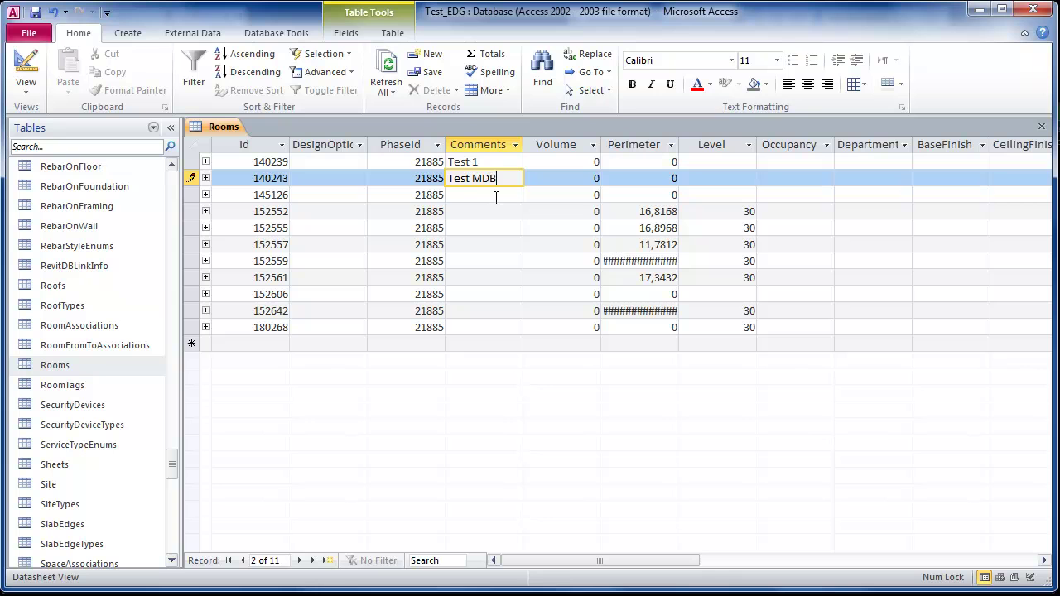
key(Down)
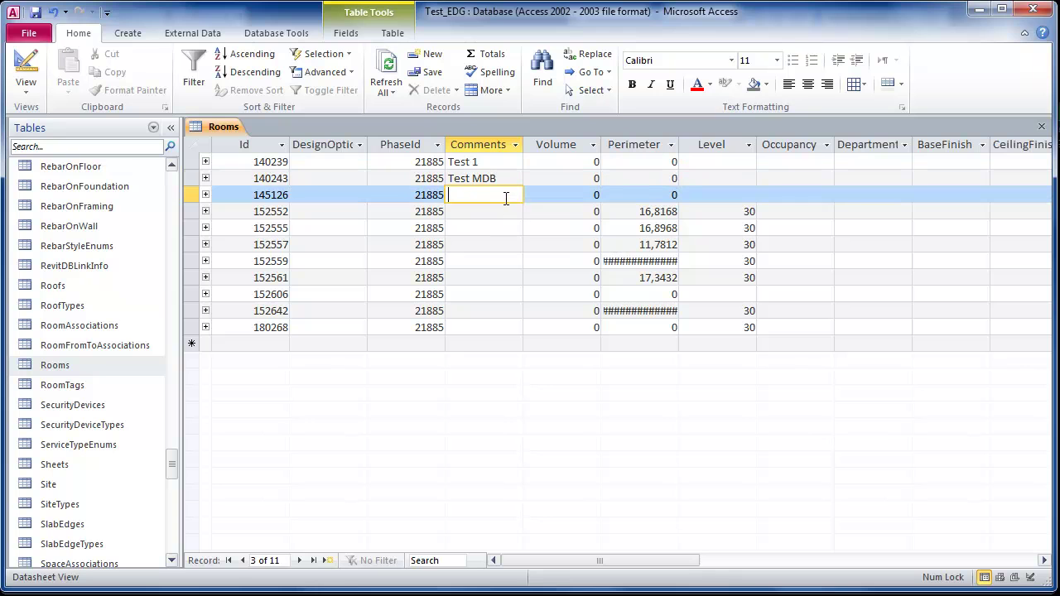
click(500, 215)
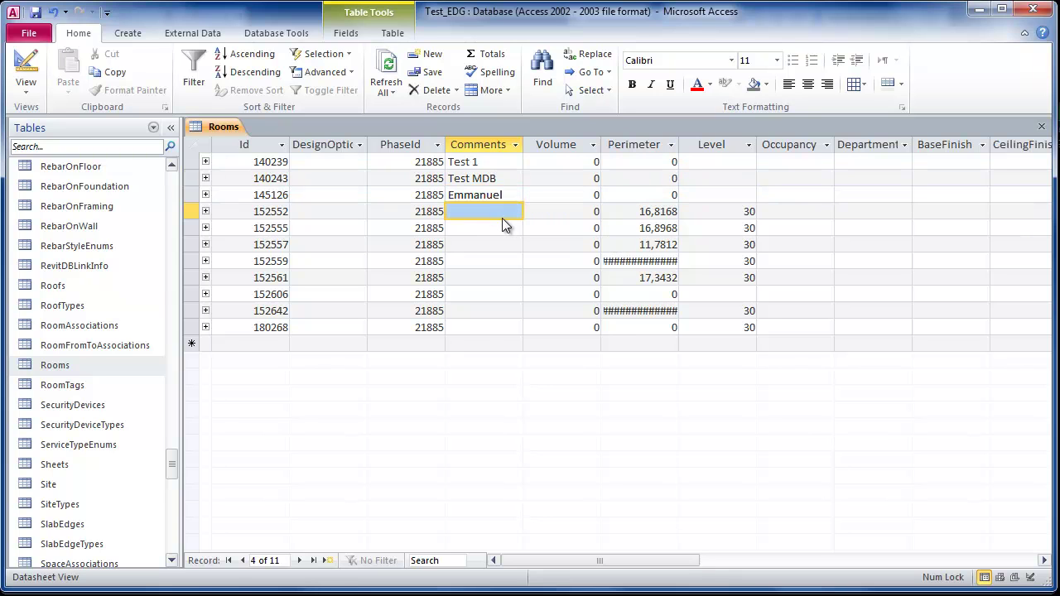
Enter a person's first name as the comment for room record 152552 and Rajout Infos for record 152559
text(Charles)
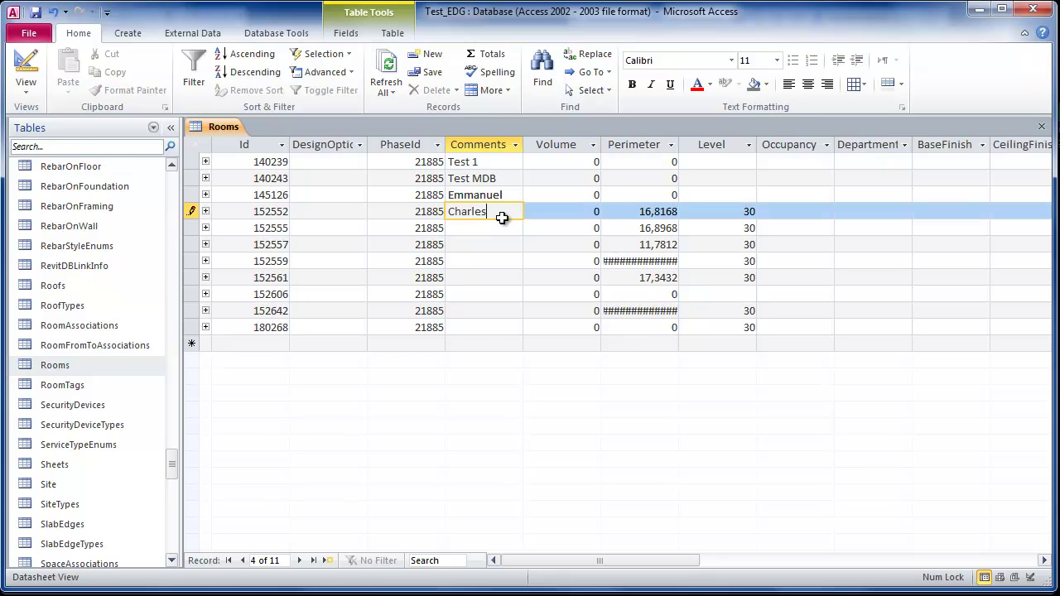
click(493, 260)
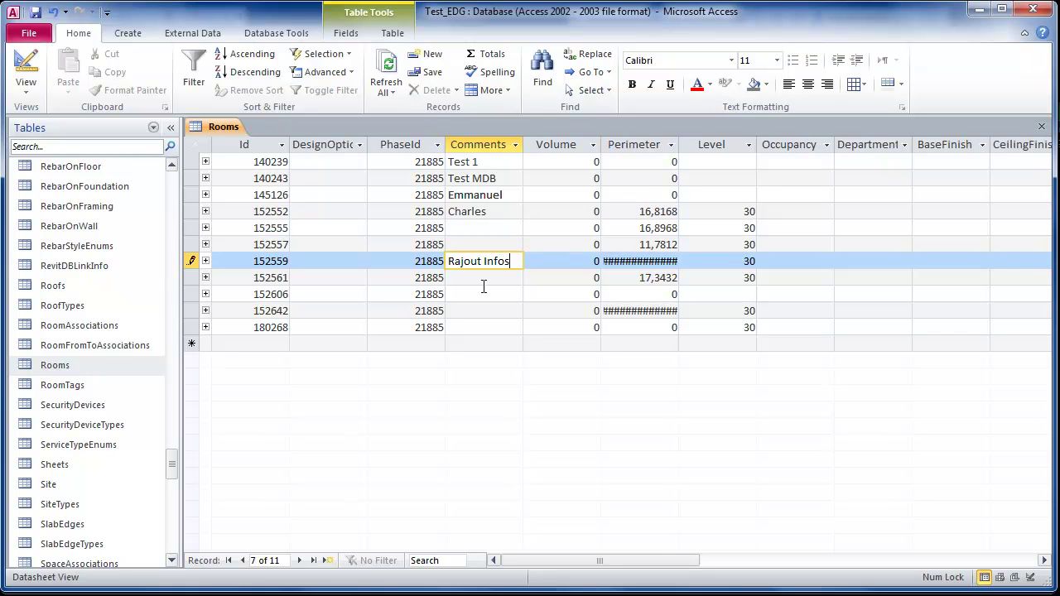
Fill in the Department of the first two room records with Chirurgie and Gériartire, and close the Rooms table
click(879, 166)
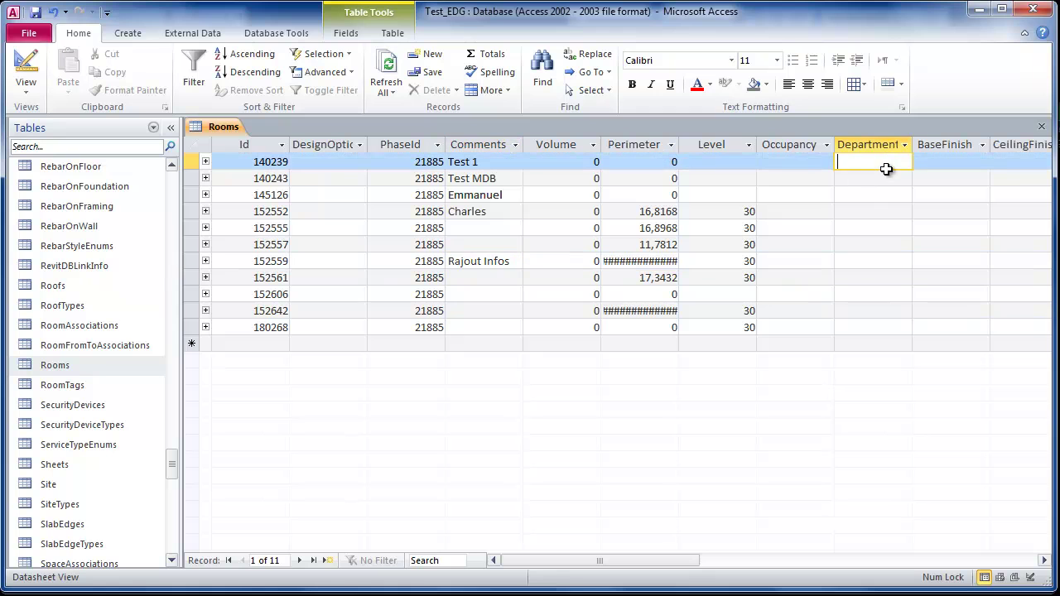
text(Chirurgie)
click(880, 182)
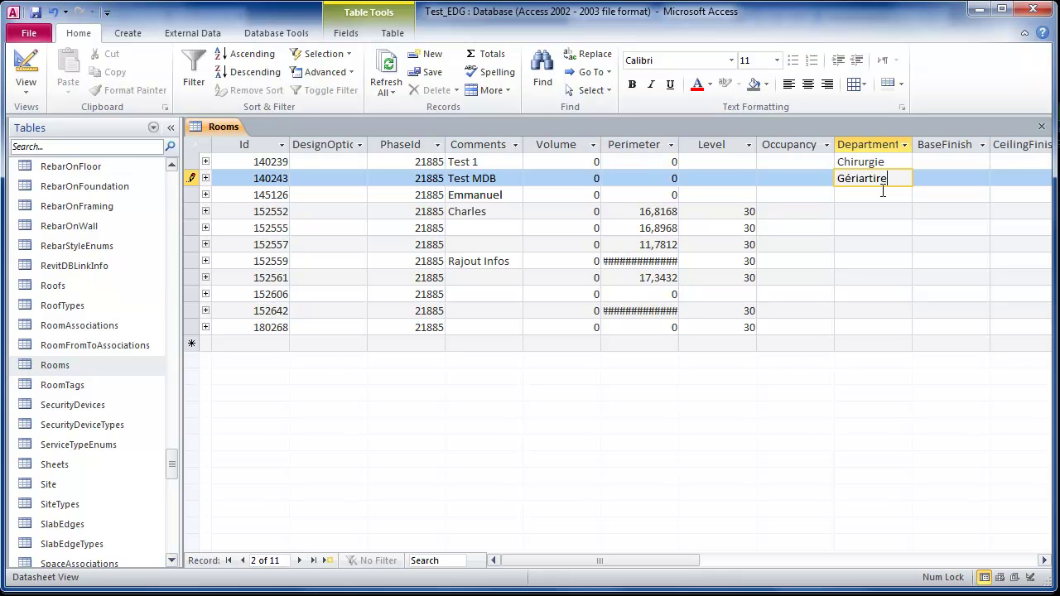
click(851, 237)
click(1041, 126)
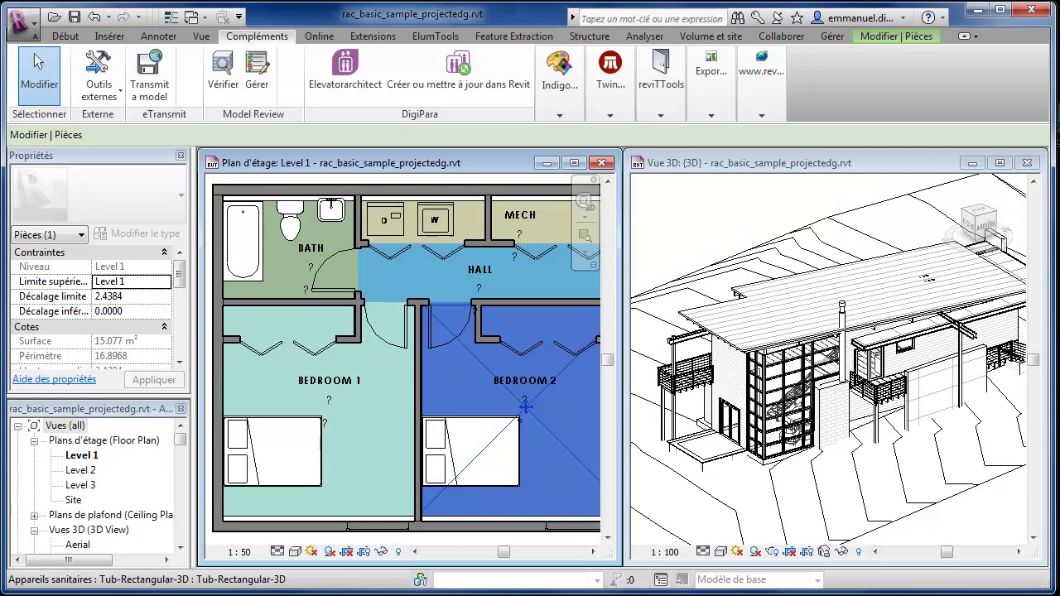
Switch to Revit and start Revit DB Link's edit-and-import operation through a new ODBC connection
click(99, 83)
click(165, 231)
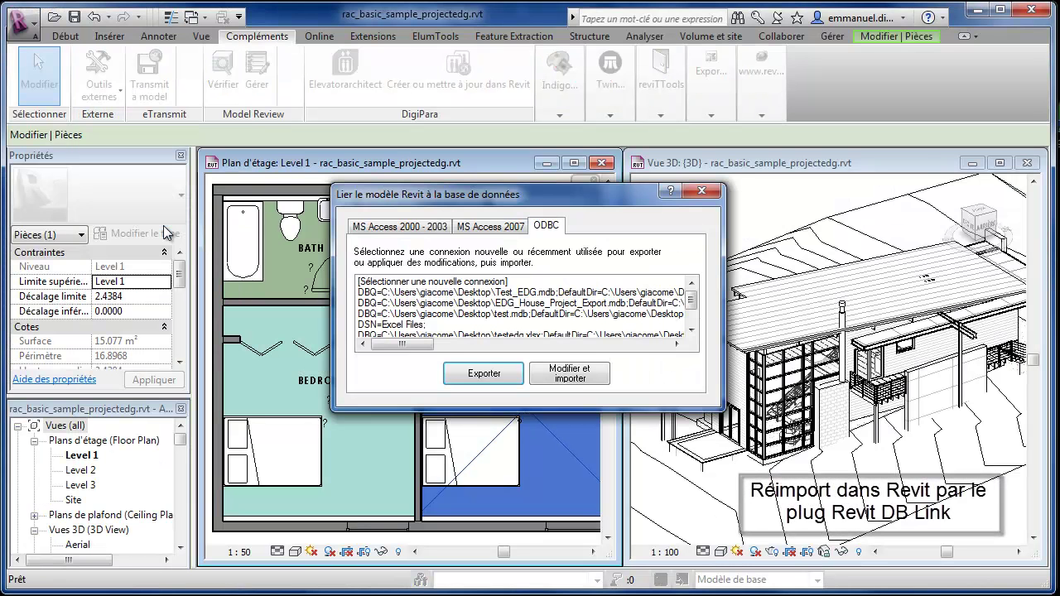
click(568, 374)
Choose the Access file data source and connect it to the Test_EDG.mdb database on the Desktop
drag(171, 11, 370, 59)
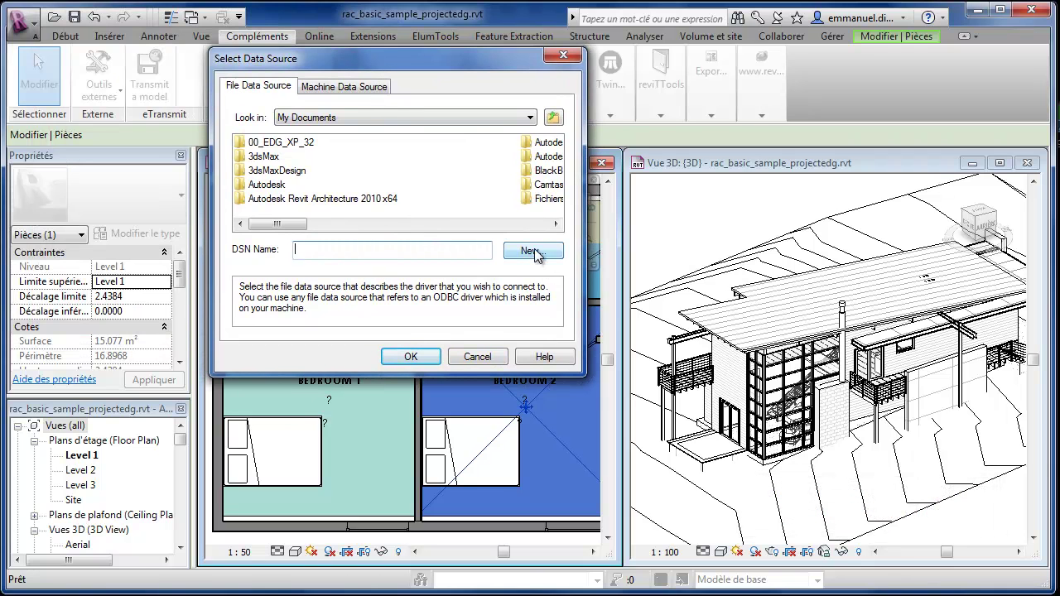
drag(278, 224, 520, 224)
click(254, 185)
click(411, 356)
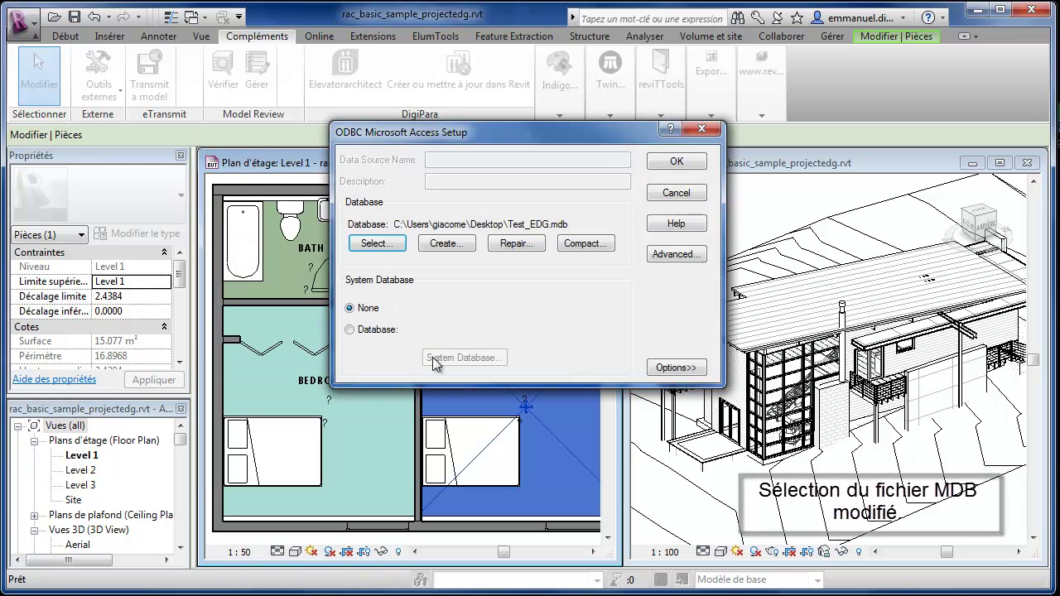
click(674, 161)
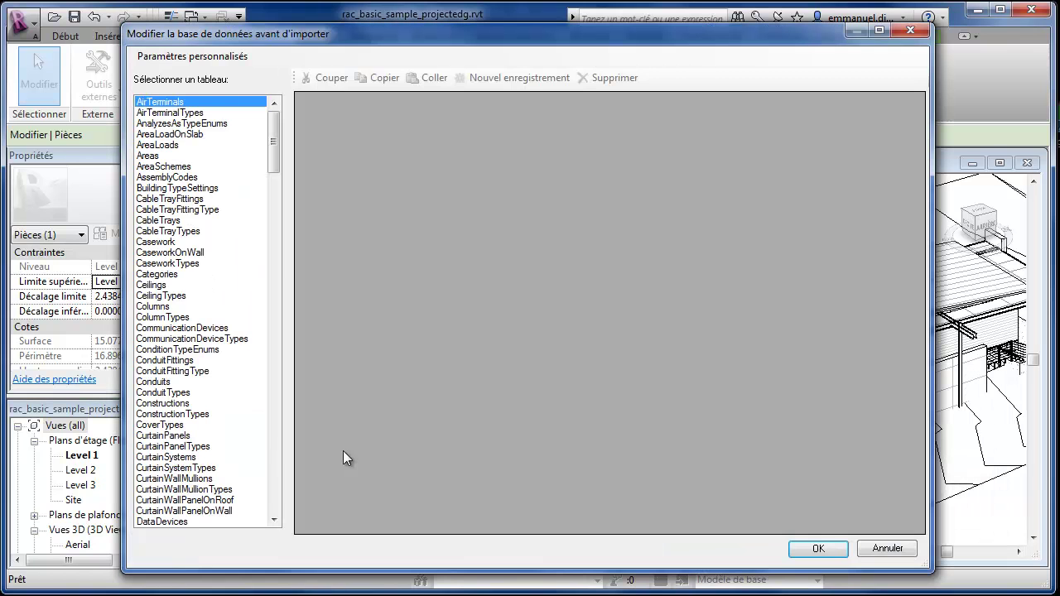
Display the Rooms table in the pre-import database editor and check its comments and room names
drag(289, 36, 683, 58)
drag(678, 165, 677, 454)
click(554, 241)
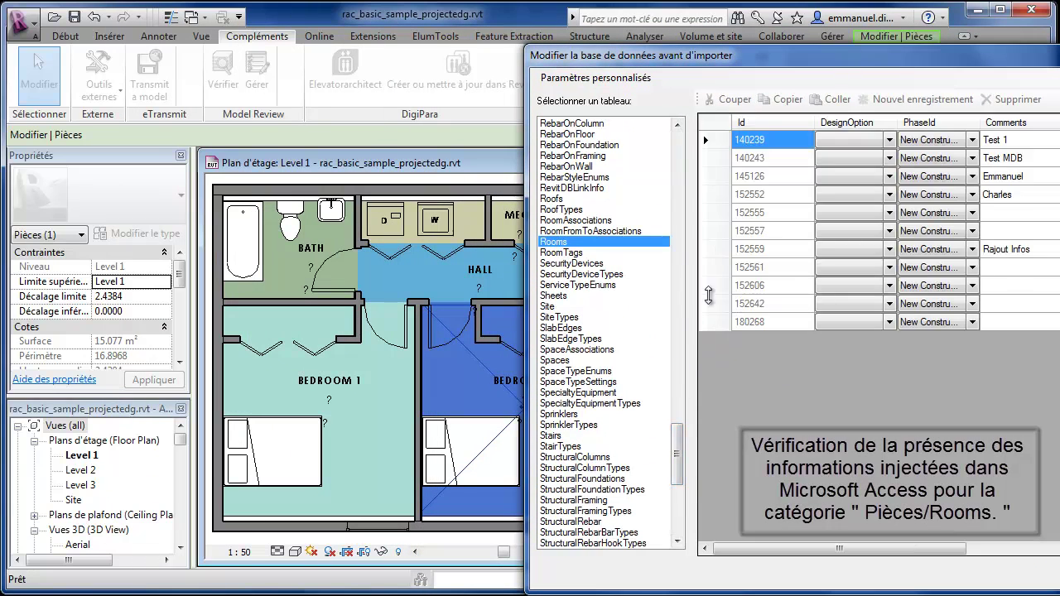
drag(899, 550, 1059, 567)
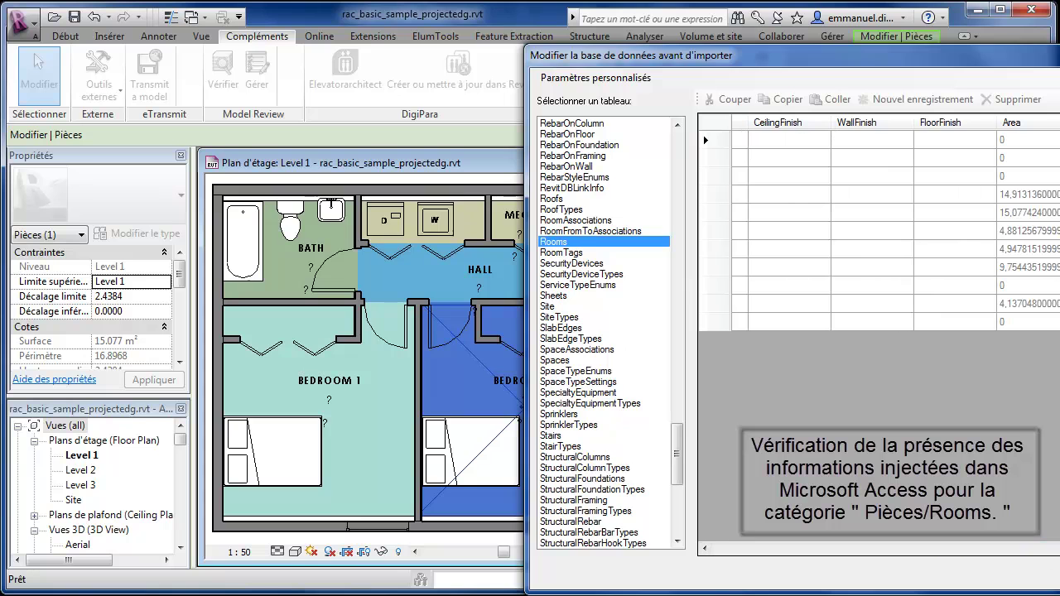
drag(1059, 58, 912, 59)
drag(915, 212, 918, 231)
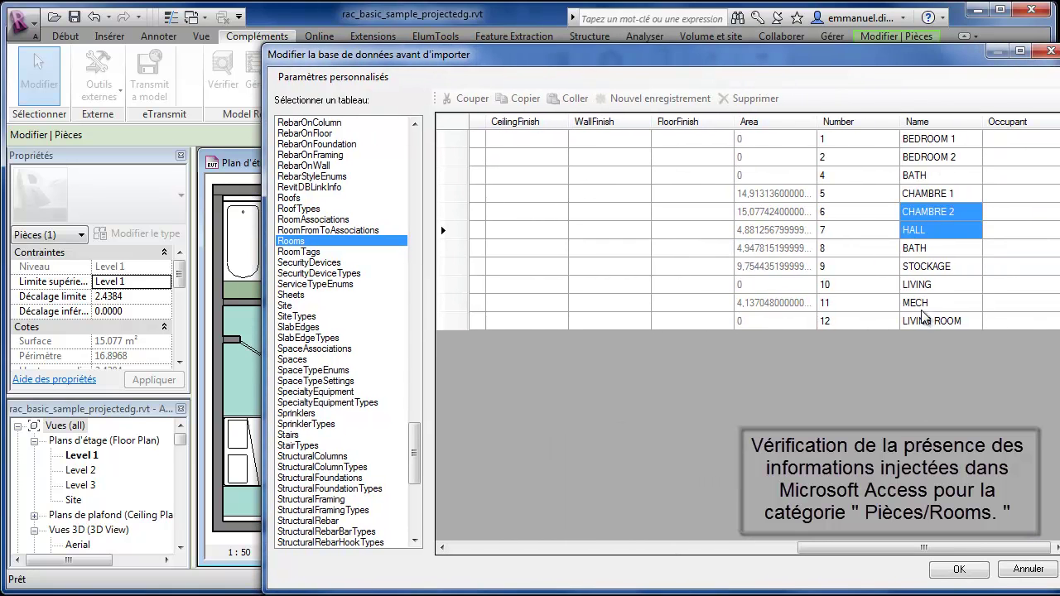
Rename room number 11 as MECANO and import the edited database into the Revit model
click(942, 303)
click(942, 303)
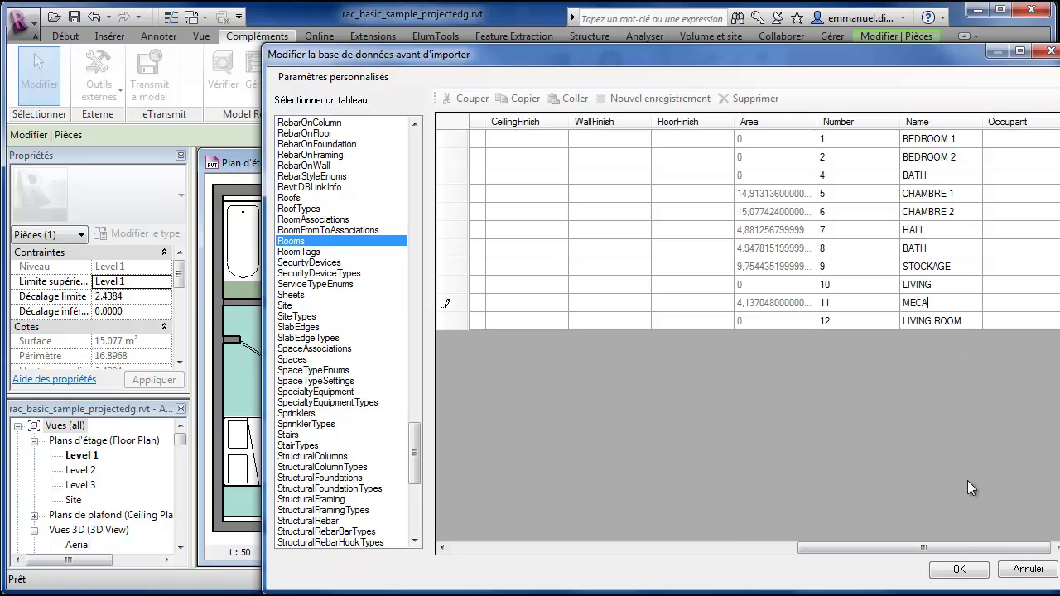
click(961, 572)
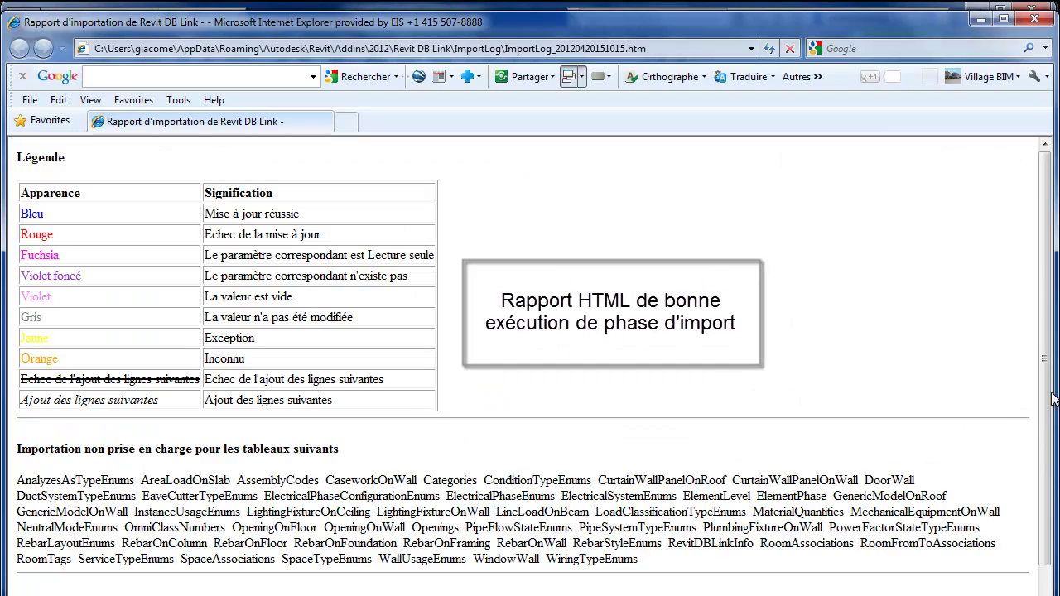
Look through the HTML import report and close it
drag(1058, 595, 792, 535)
scroll(393, 339, down, 6)
scroll(394, 339, up, 4)
scroll(394, 339, up, 4)
click(769, 18)
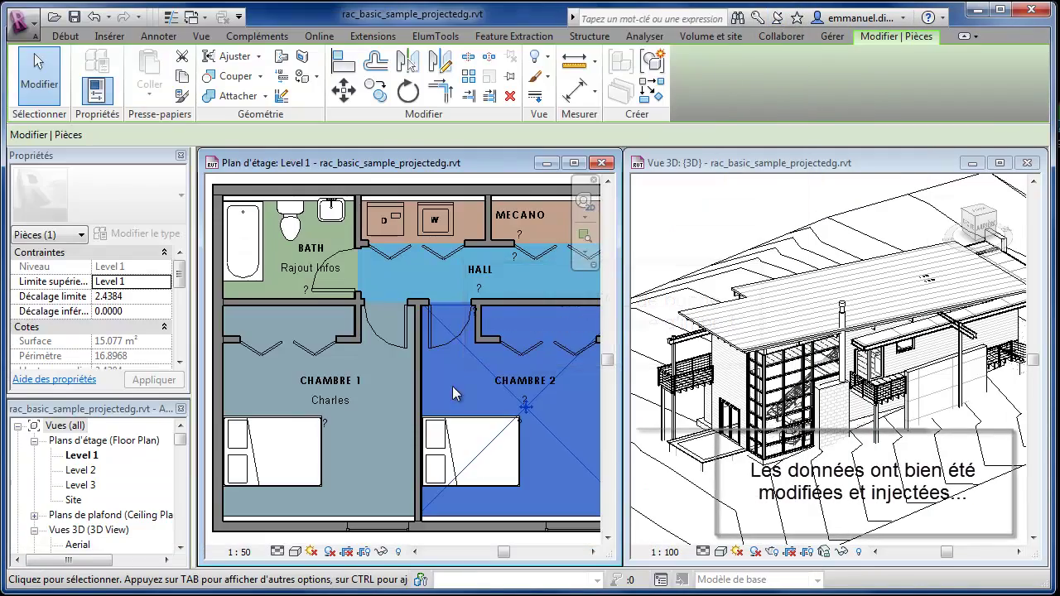
Clear the room selection and examine the room names, comments and color legend across the Level 1 floor plan
key(Escape)
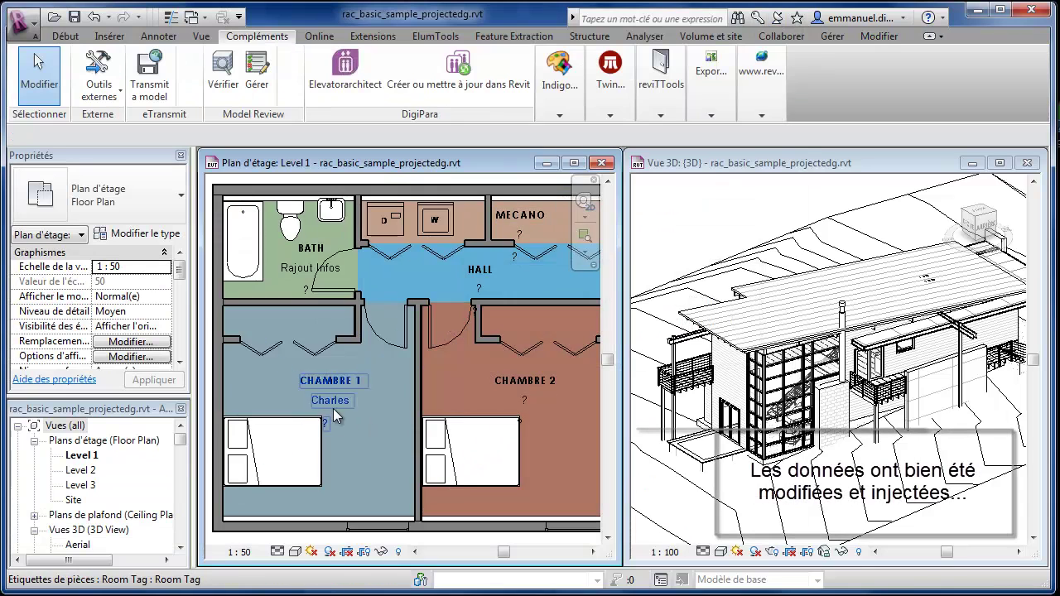
scroll(329, 406, up, 4)
scroll(371, 391, down, 3)
middle_drag(477, 393, 307, 359)
scroll(380, 366, up, 4)
scroll(431, 393, down, 5)
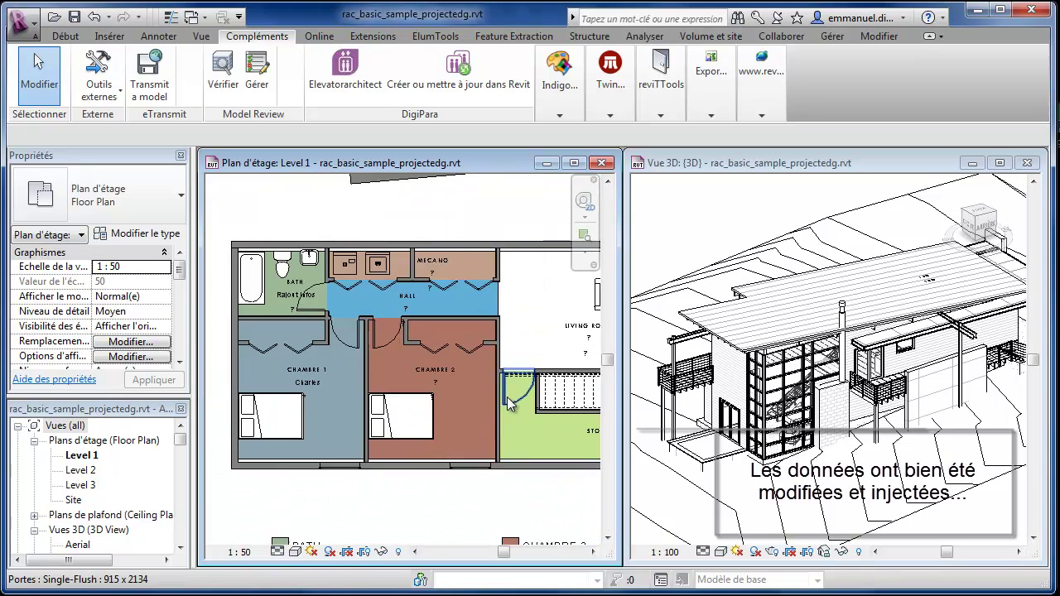
middle_drag(564, 419, 381, 383)
scroll(437, 398, up, 2)
scroll(420, 412, up, 4)
scroll(420, 411, down, 6)
middle_drag(442, 393, 464, 352)
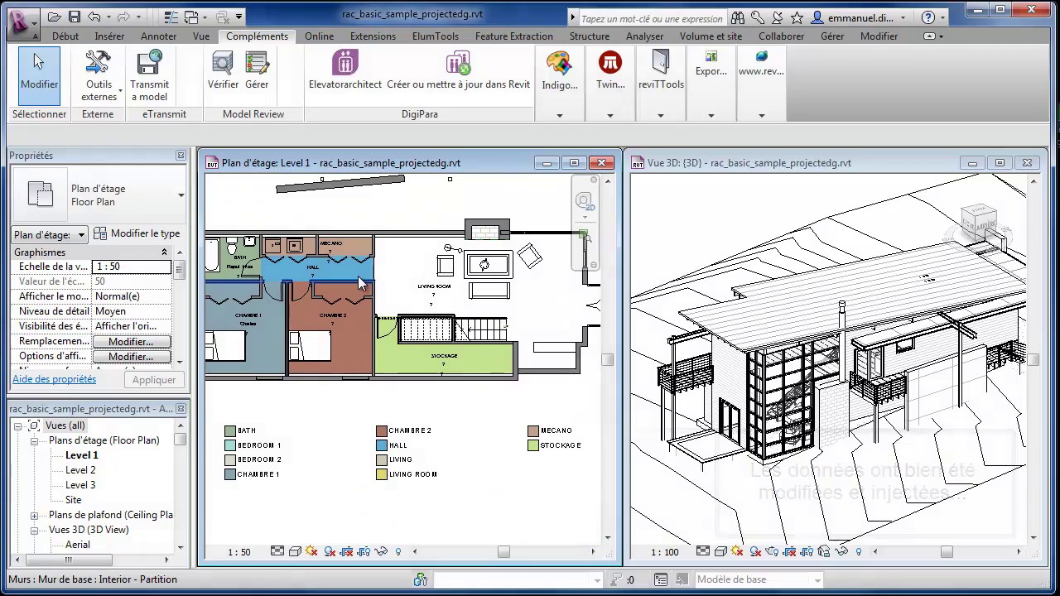